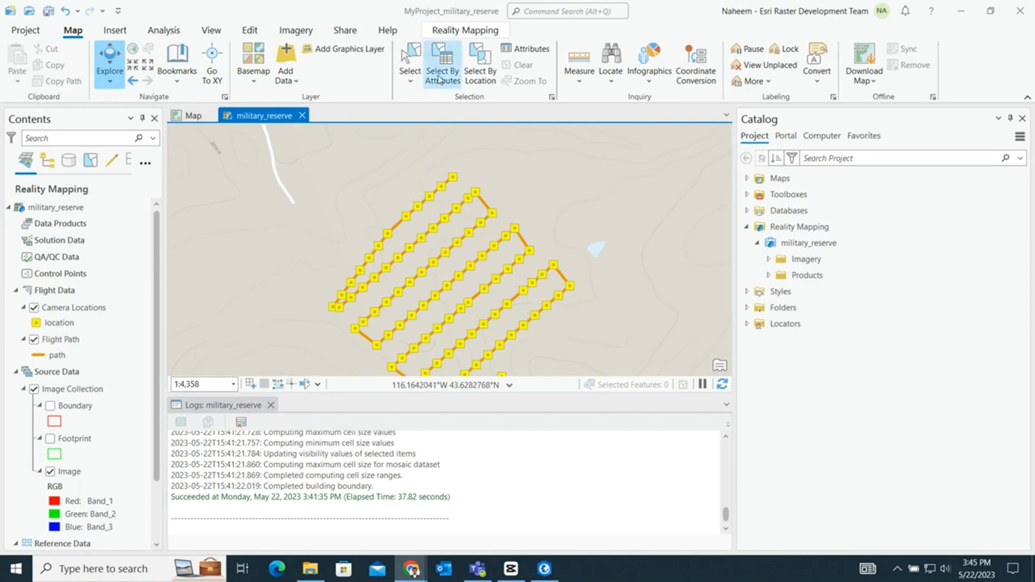
- Run the block adjustment with orientations taken from metadata, 8 x source resolution for tie point matching and high image location accuracy
{"action": "left_click", "coordinate": [464, 31]}
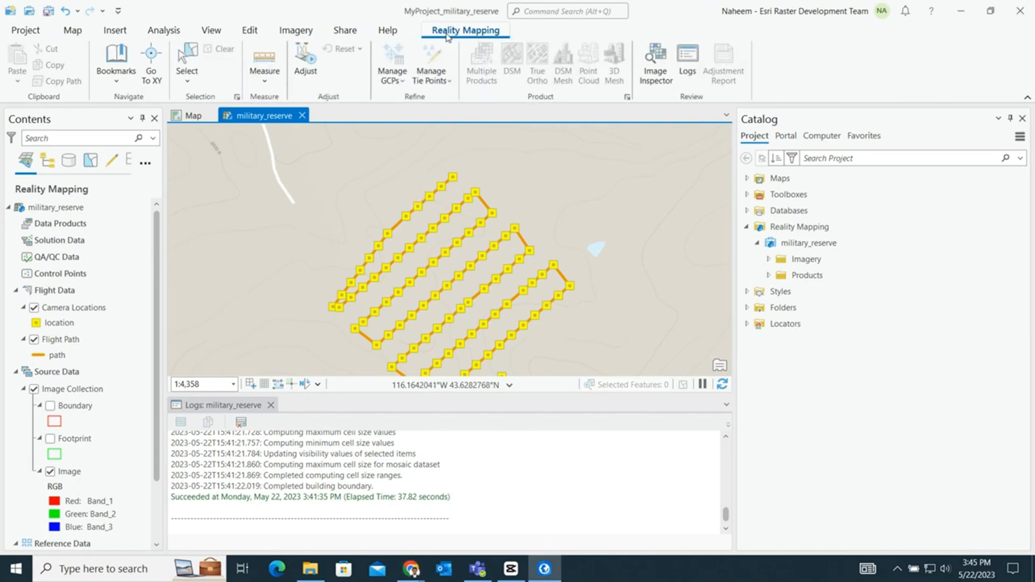
{"action": "left_click", "coordinate": [313, 75]}
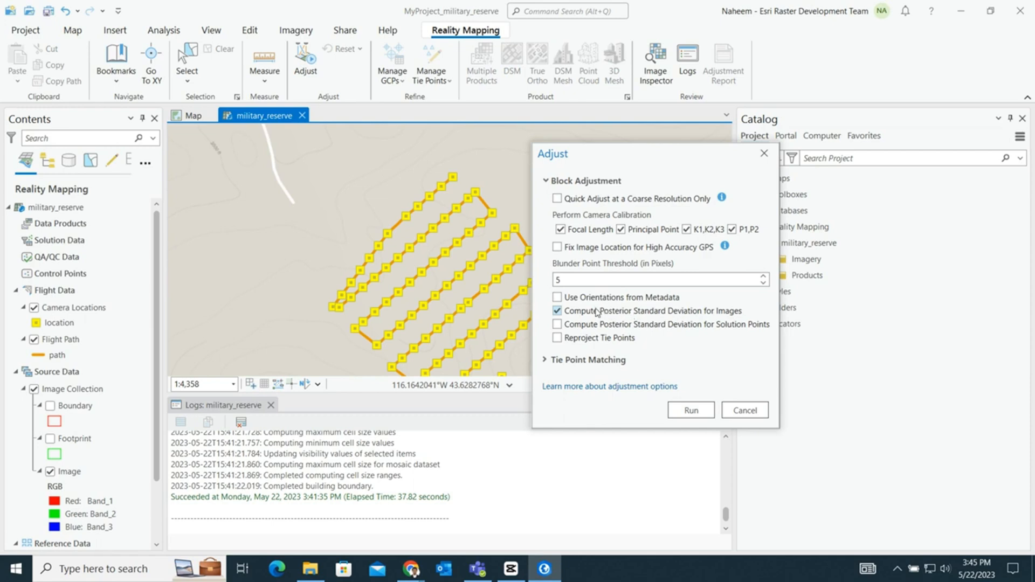
{"action": "left_click", "coordinate": [558, 298]}
{"action": "left_click", "coordinate": [590, 360]}
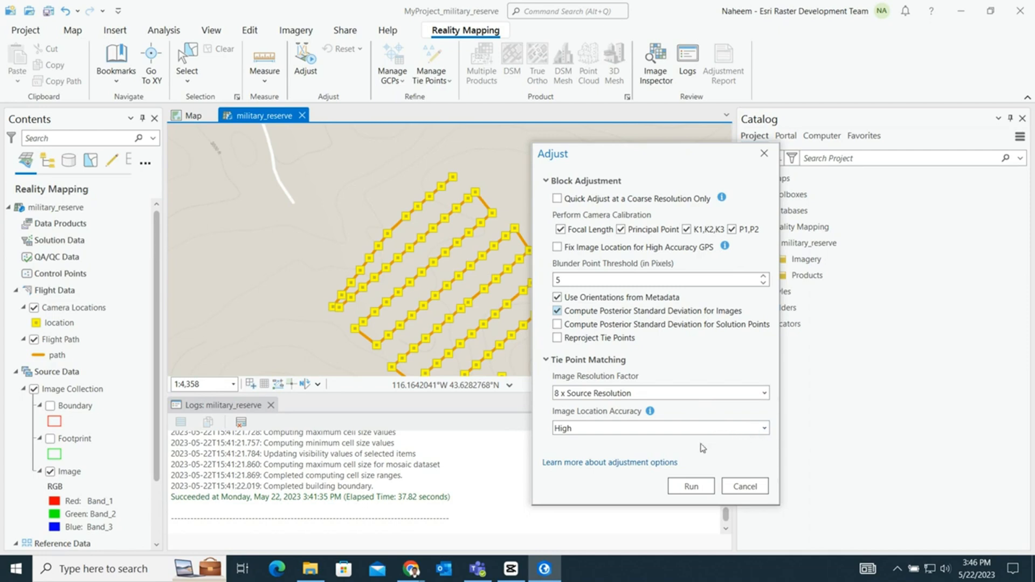
{"action": "left_click", "coordinate": [692, 487]}
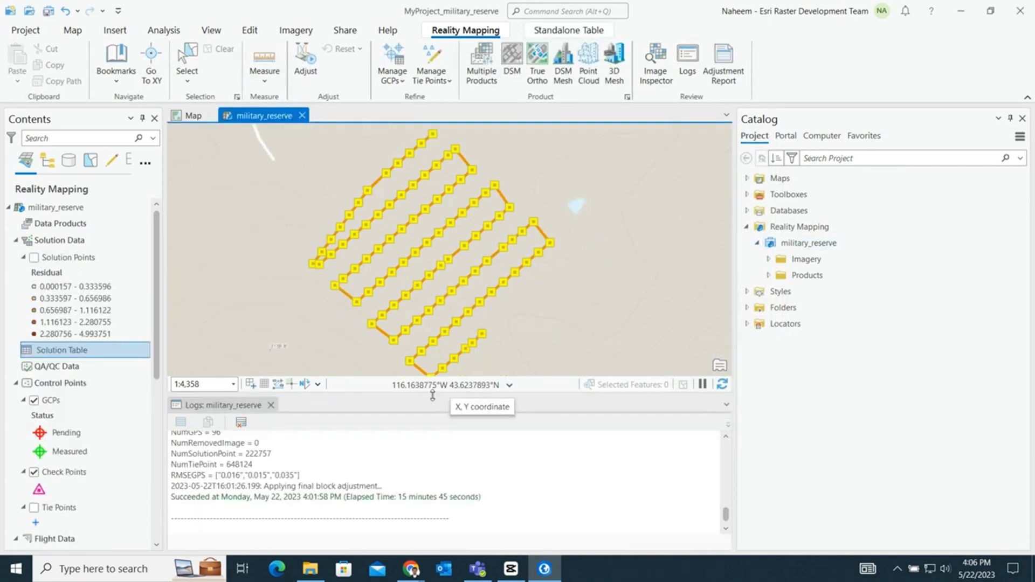
- Enlarge the adjustment log and examine its mean reprojection error and number of tie points
{"action": "left_click_drag", "start_coordinate": [435, 394], "coordinate": [439, 341]}
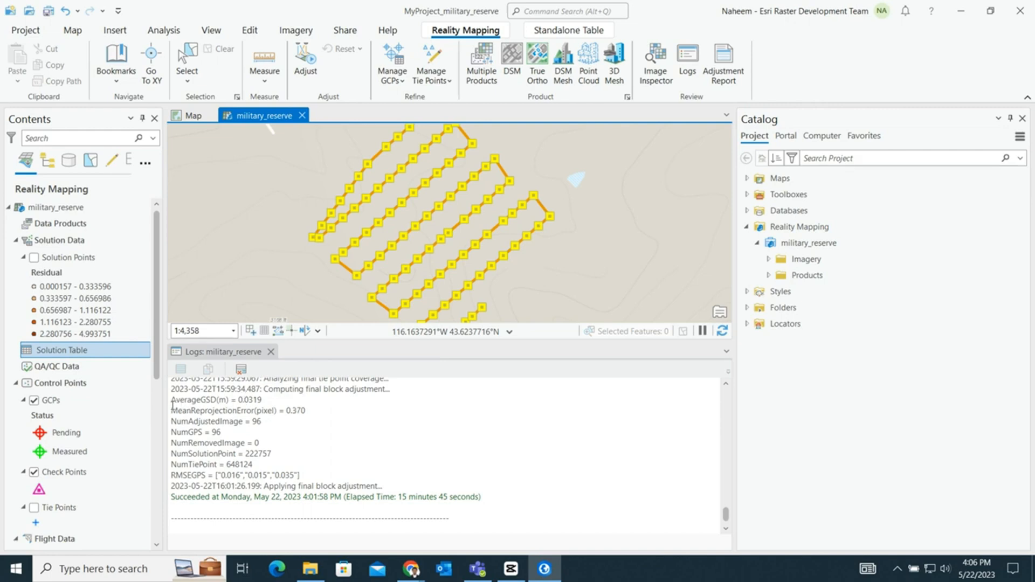
{"action": "left_click_drag", "start_coordinate": [172, 410], "coordinate": [321, 415]}
{"action": "left_click", "coordinate": [294, 436]}
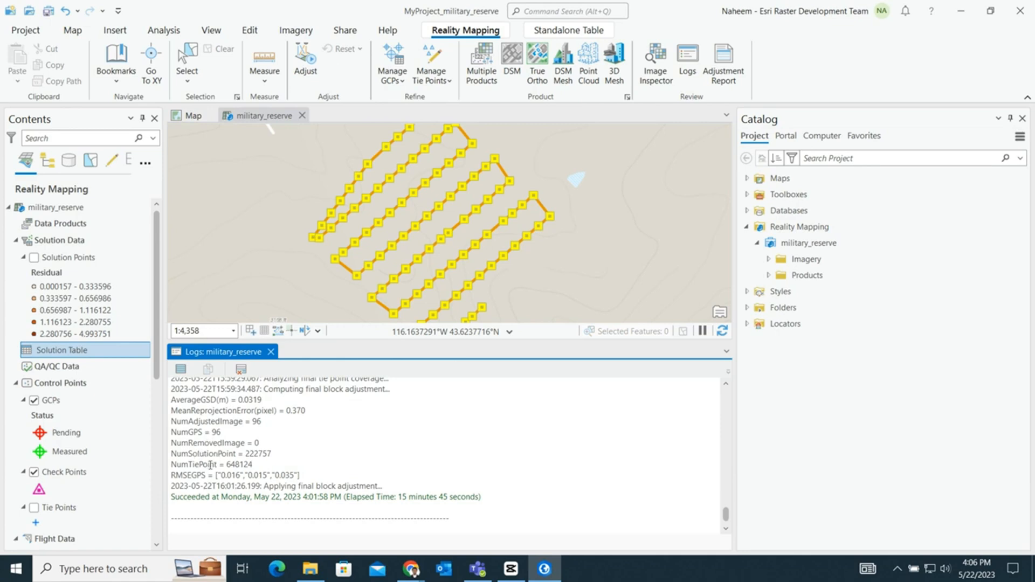
{"action": "left_click_drag", "start_coordinate": [226, 465], "coordinate": [259, 464]}
{"action": "left_click", "coordinate": [275, 466]}
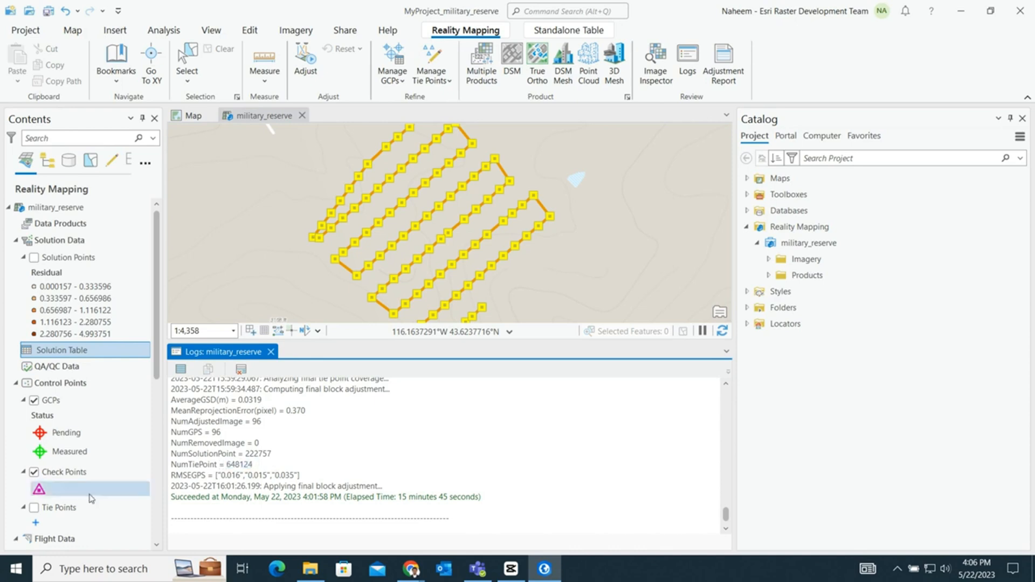
- Check the tie point coverage on the map and the adjustment's elapsed time in the log
{"action": "left_click", "coordinate": [33, 508]}
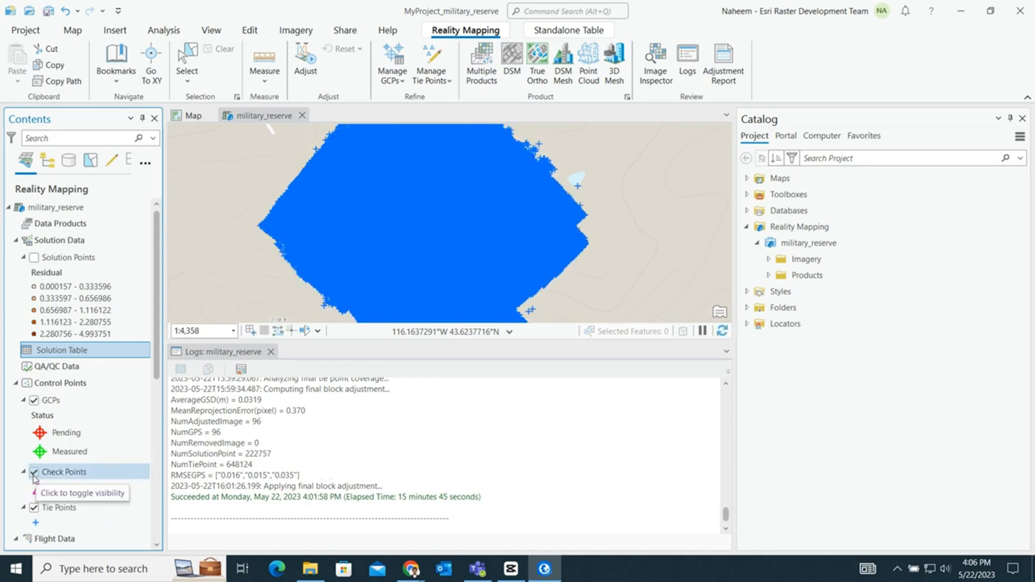
{"action": "left_click", "coordinate": [34, 508]}
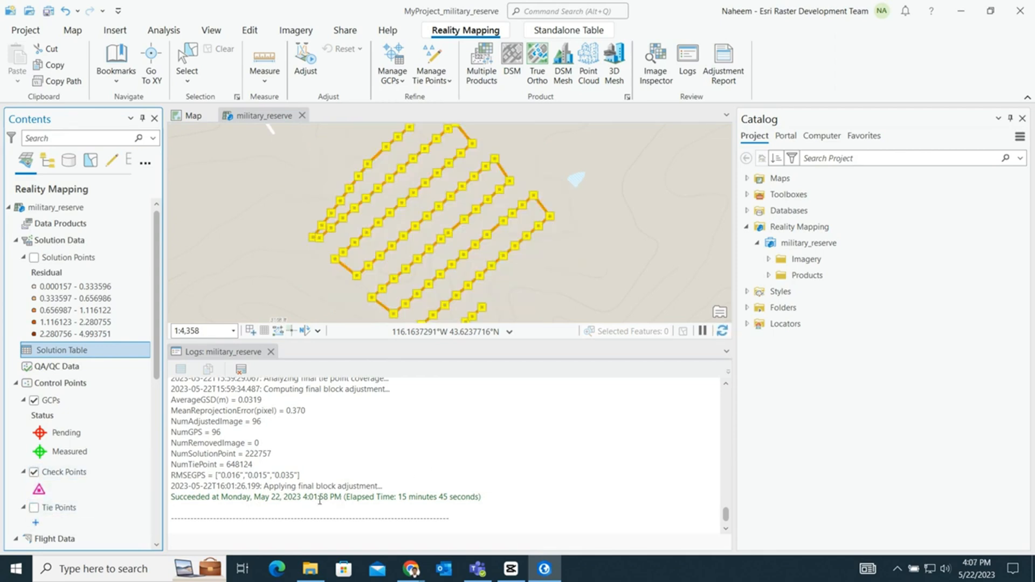
{"action": "left_click_drag", "start_coordinate": [396, 497], "coordinate": [465, 498]}
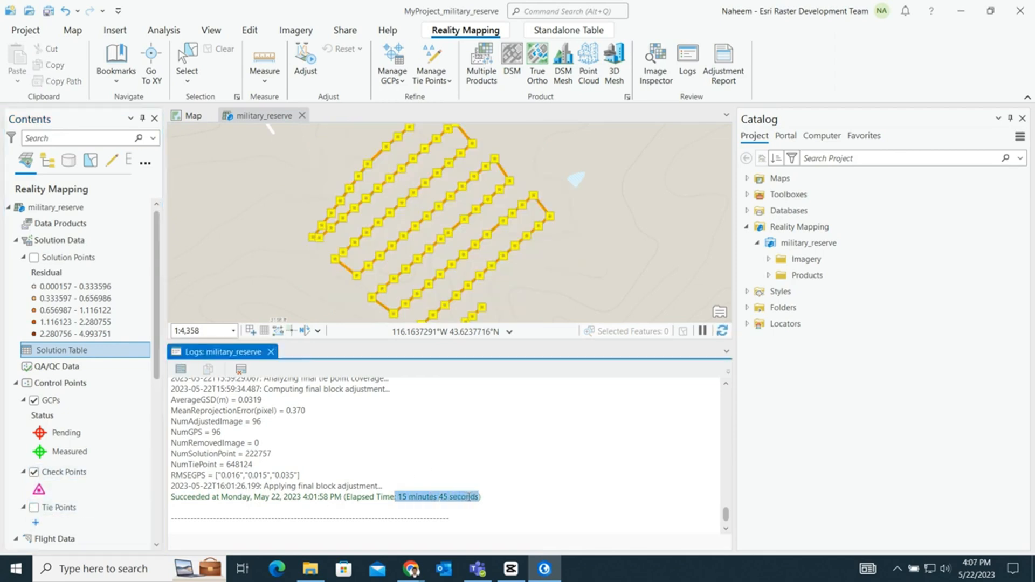
{"action": "left_click", "coordinate": [362, 458]}
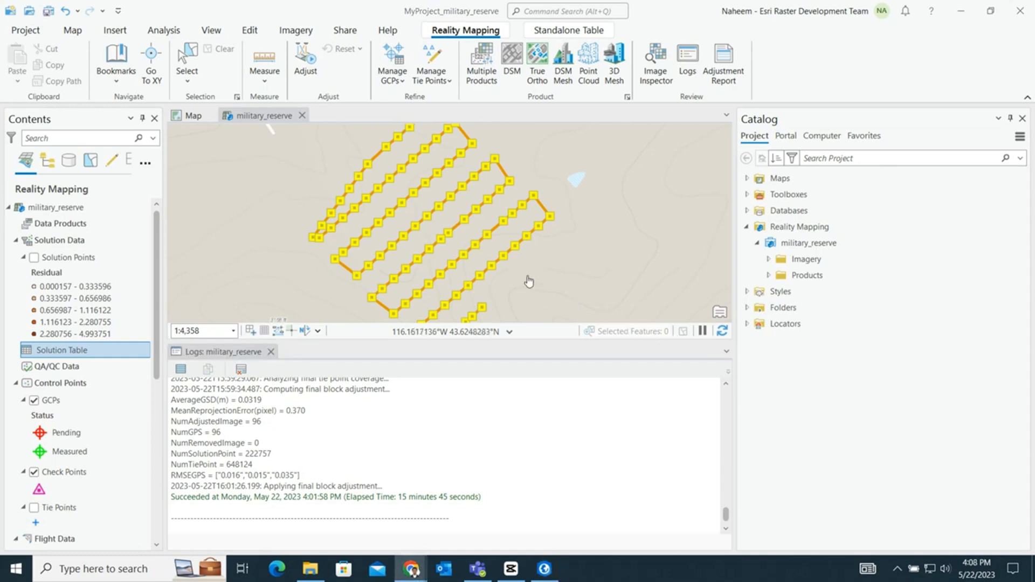
- Start importing ground control points from a file and place the Import GCPs dialog over the map
{"action": "left_click", "coordinate": [413, 222]}
{"action": "left_click_drag", "start_coordinate": [412, 222], "coordinate": [399, 214]}
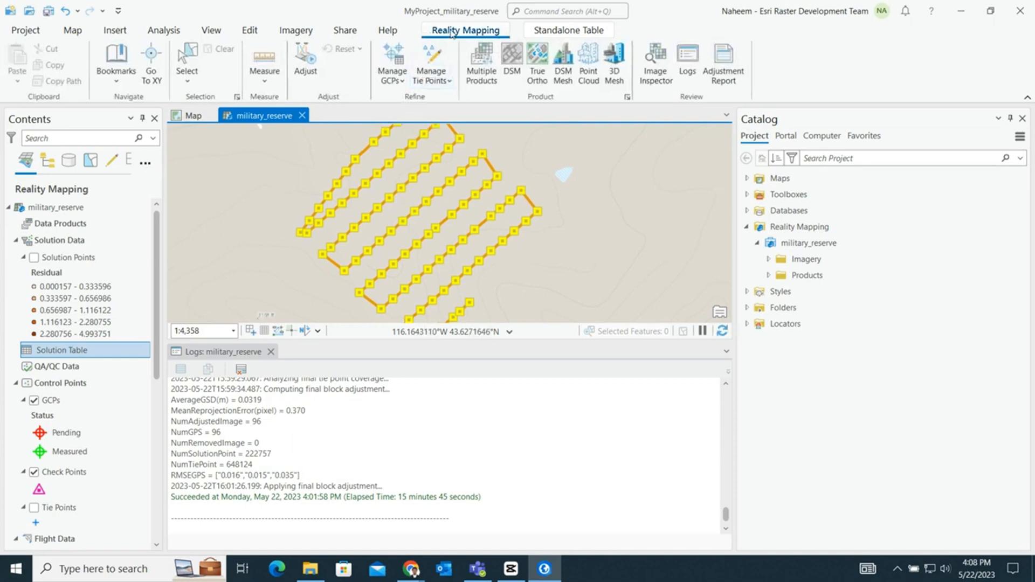
{"action": "left_click", "coordinate": [397, 81]}
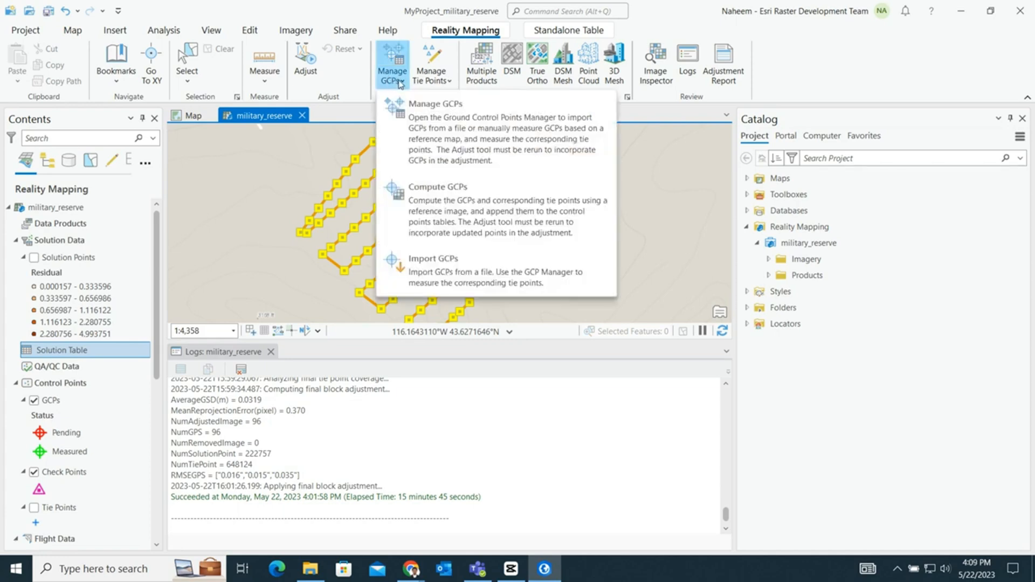
{"action": "left_click", "coordinate": [446, 275]}
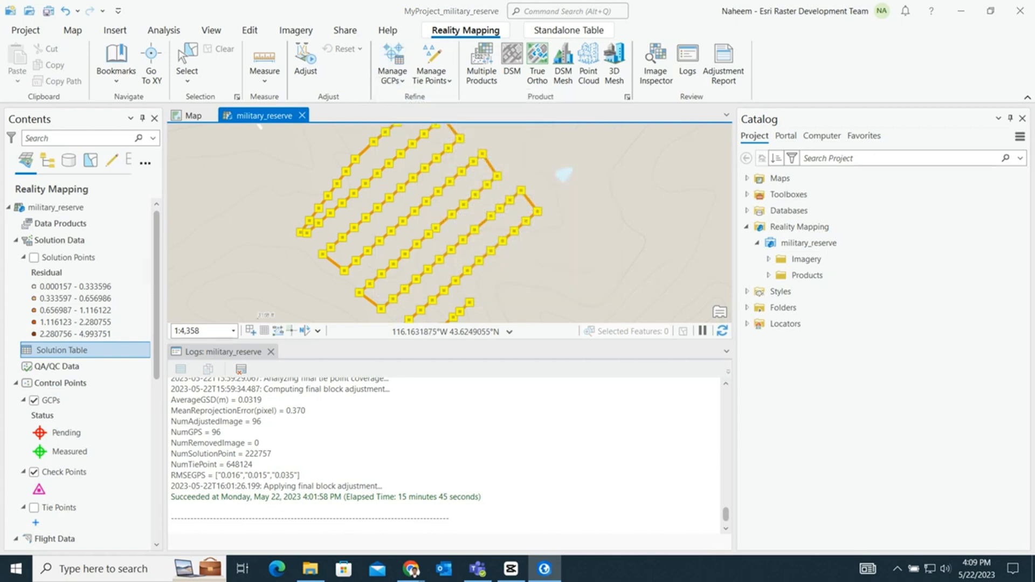
{"action": "left_click_drag", "start_coordinate": [831, 108], "coordinate": [472, 114]}
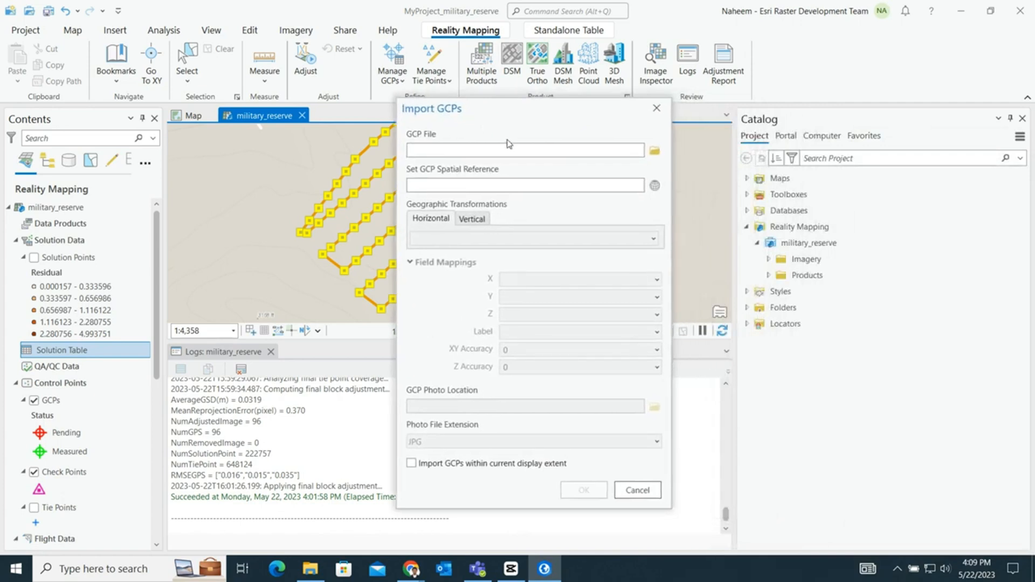
- Choose gcp_points_20220401_wgs84.csv from the data\Processing folder of Reality_Mapping_military_reserve as the GCP file
{"action": "left_click", "coordinate": [655, 150]}
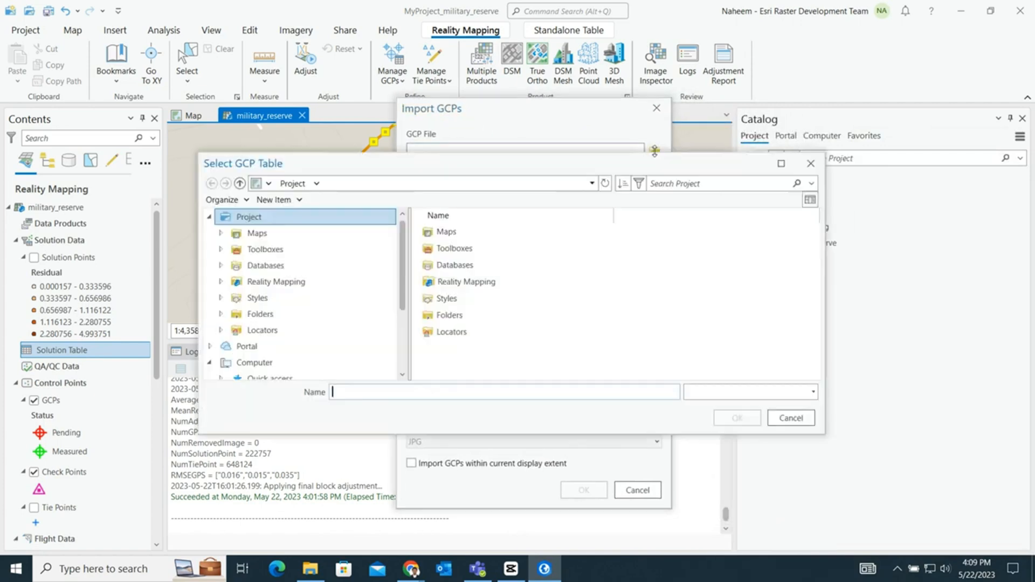
{"action": "left_click", "coordinate": [239, 183]}
{"action": "left_click", "coordinate": [239, 183]}
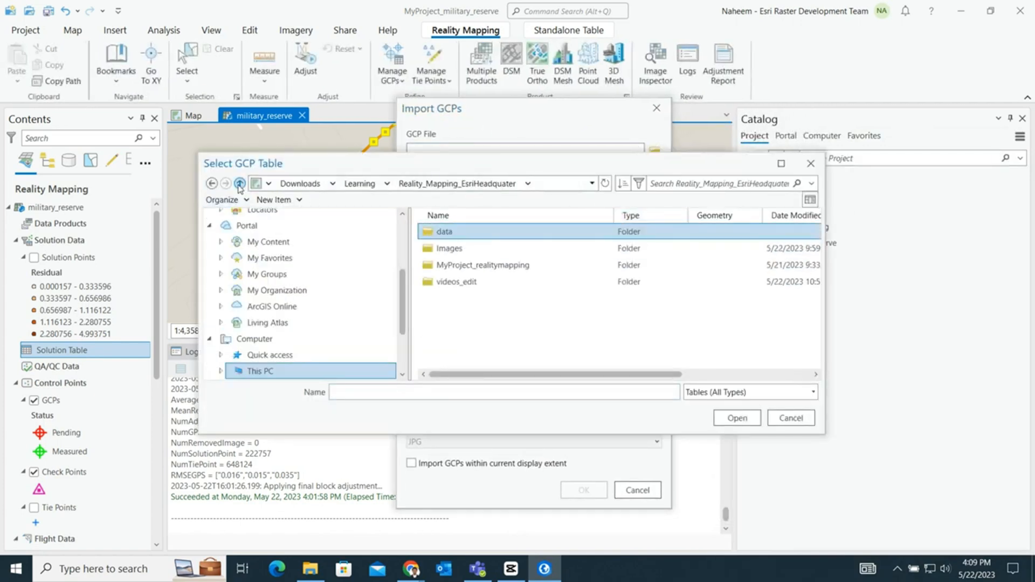
{"action": "left_click", "coordinate": [239, 183]}
{"action": "double_click", "coordinate": [517, 265]}
{"action": "double_click", "coordinate": [474, 248]}
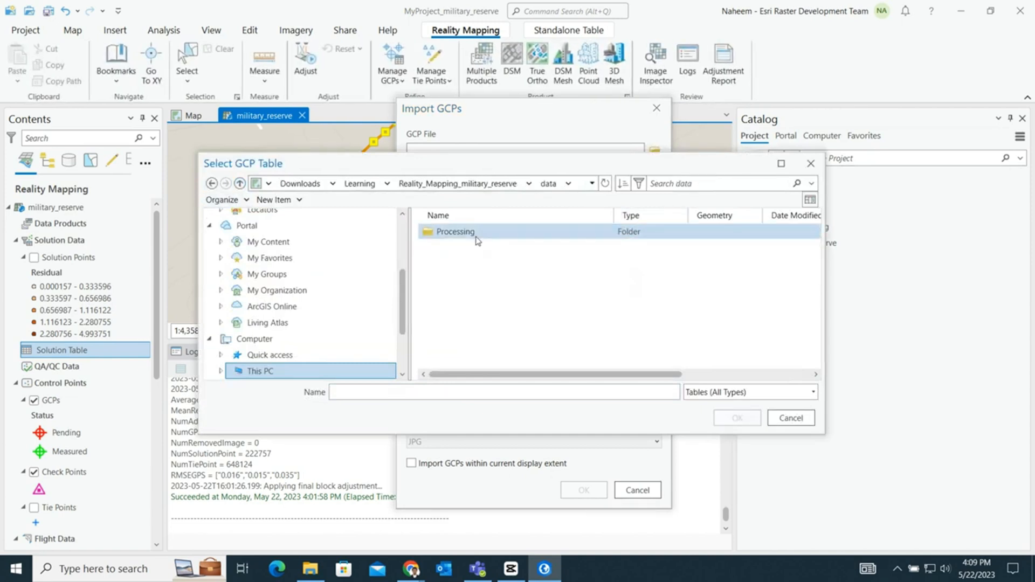
{"action": "double_click", "coordinate": [475, 233]}
{"action": "left_click", "coordinate": [488, 265]}
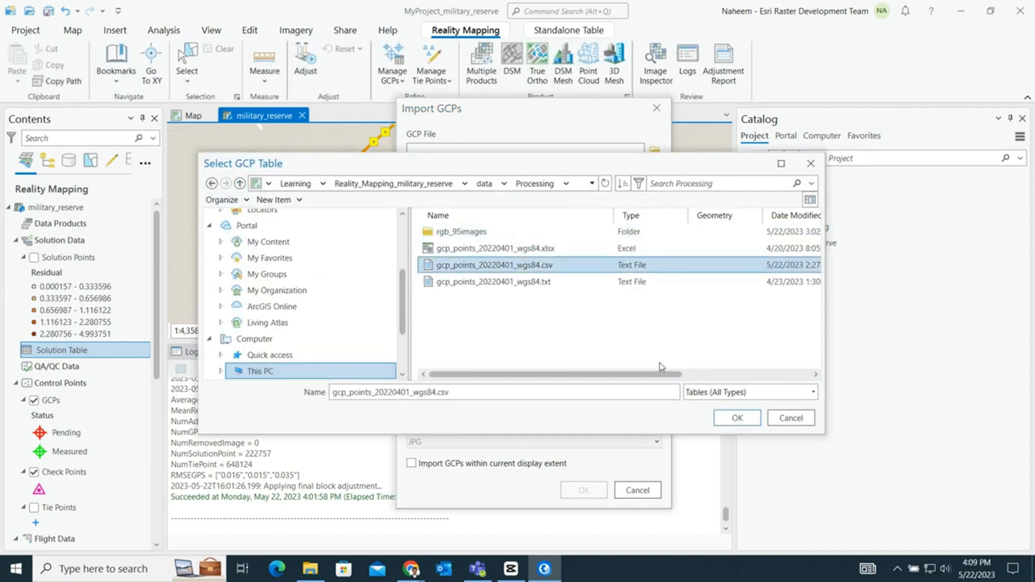
{"action": "left_click", "coordinate": [736, 419]}
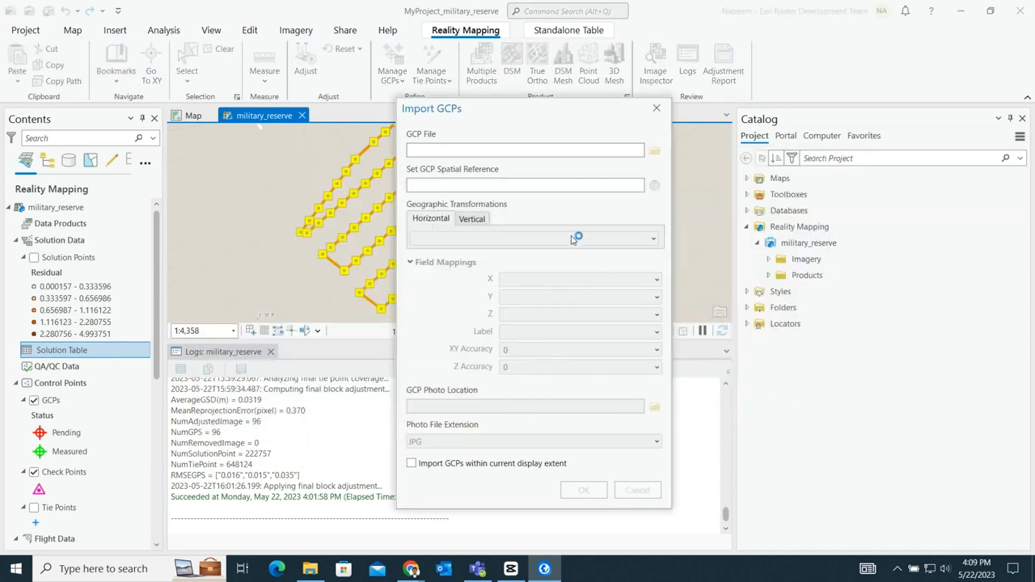
- Set the GCPs' horizontal coordinate system to the geographic system WGS 1984
{"action": "left_click", "coordinate": [654, 186]}
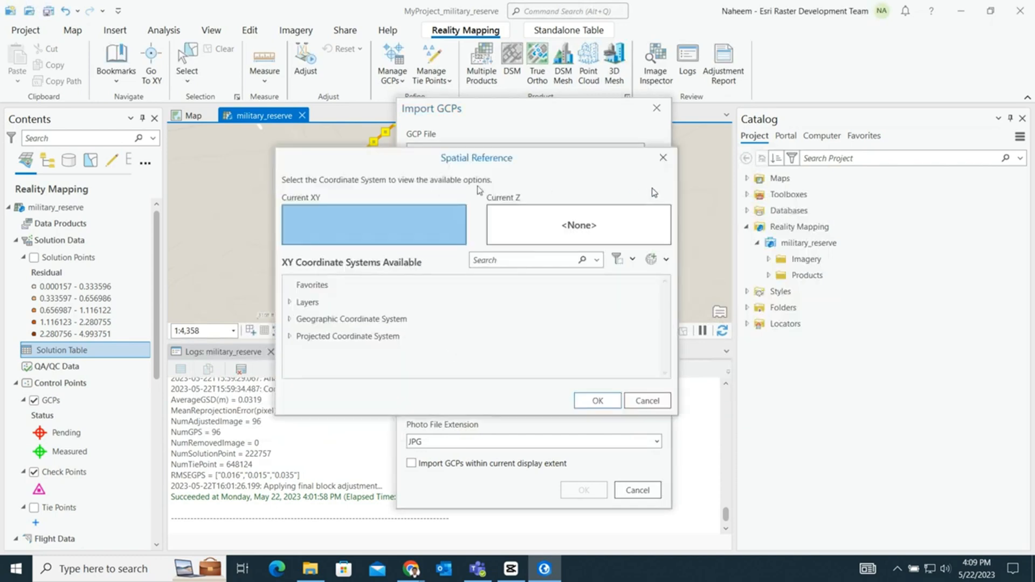
{"action": "double_click", "coordinate": [296, 322]}
{"action": "scroll", "coordinate": [335, 335], "scroll_direction": "down", "scroll_amount": 5}
{"action": "left_click", "coordinate": [301, 354]}
{"action": "scroll", "coordinate": [445, 352], "scroll_direction": "down", "scroll_amount": 6}
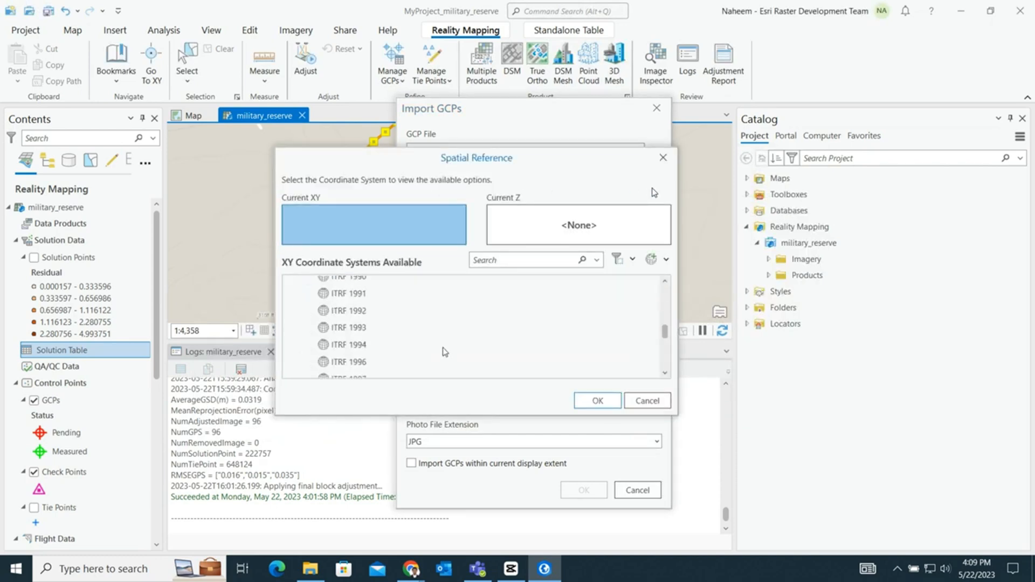
{"action": "left_click", "coordinate": [360, 327]}
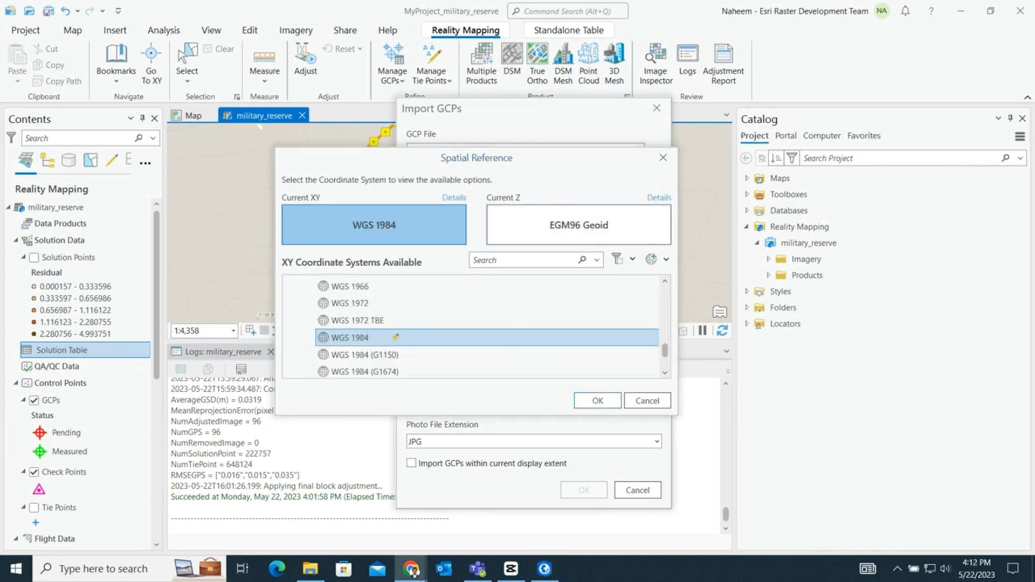
- Set the GCPs' vertical coordinate system to the ellipsoidal WGS 1984 and accept the spatial reference
{"action": "left_click", "coordinate": [550, 244]}
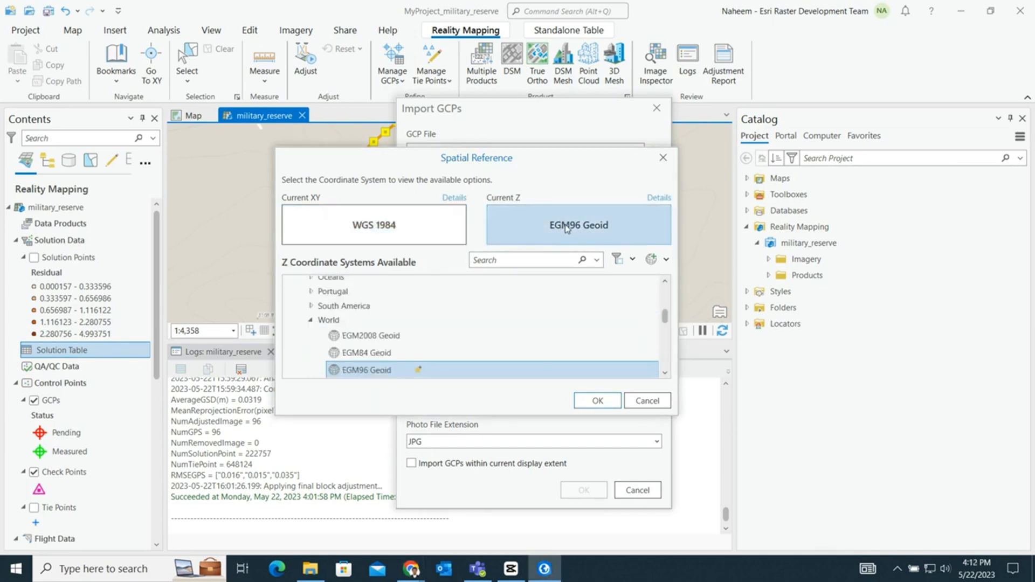
{"action": "left_click", "coordinate": [323, 330]}
{"action": "scroll", "coordinate": [331, 309], "scroll_direction": "up", "scroll_amount": 5}
{"action": "left_click", "coordinate": [299, 346]}
{"action": "left_click", "coordinate": [300, 333]}
{"action": "scroll", "coordinate": [361, 341], "scroll_direction": "down", "scroll_amount": 6}
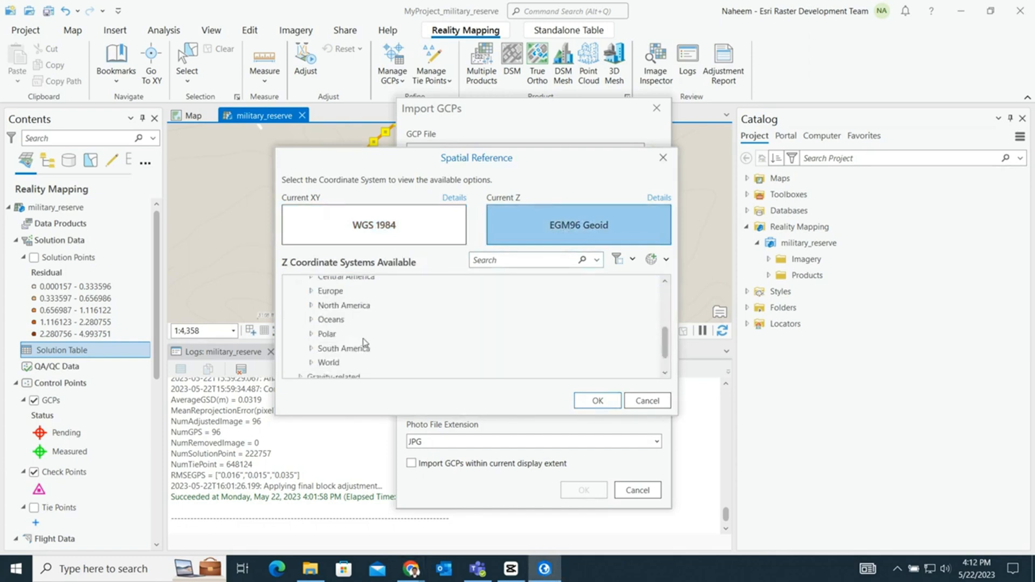
{"action": "left_click", "coordinate": [310, 343]}
{"action": "scroll", "coordinate": [389, 335], "scroll_direction": "down", "scroll_amount": 5}
{"action": "scroll", "coordinate": [388, 339], "scroll_direction": "down", "scroll_amount": 3}
{"action": "left_click", "coordinate": [372, 322]}
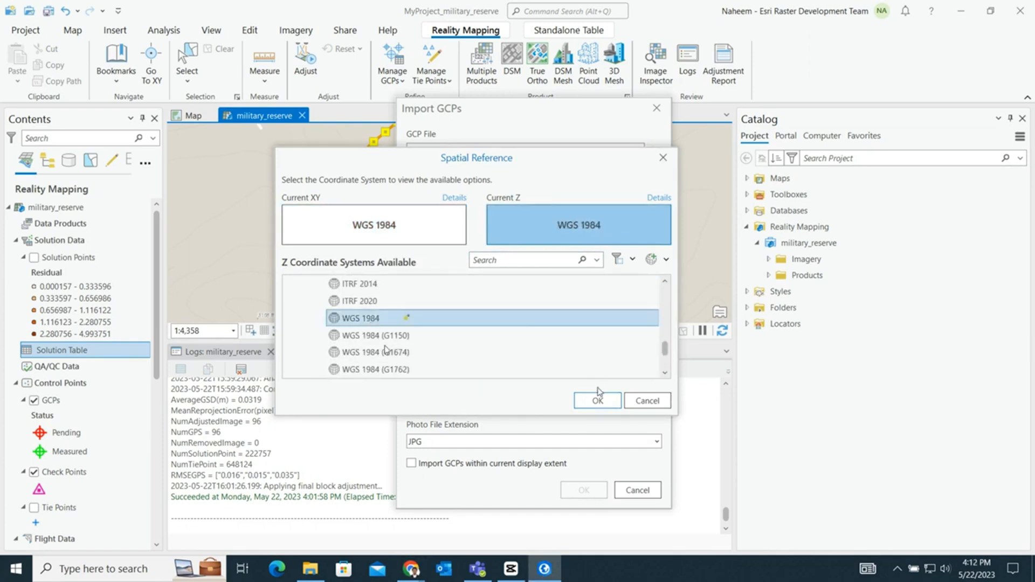
{"action": "left_click", "coordinate": [598, 400]}
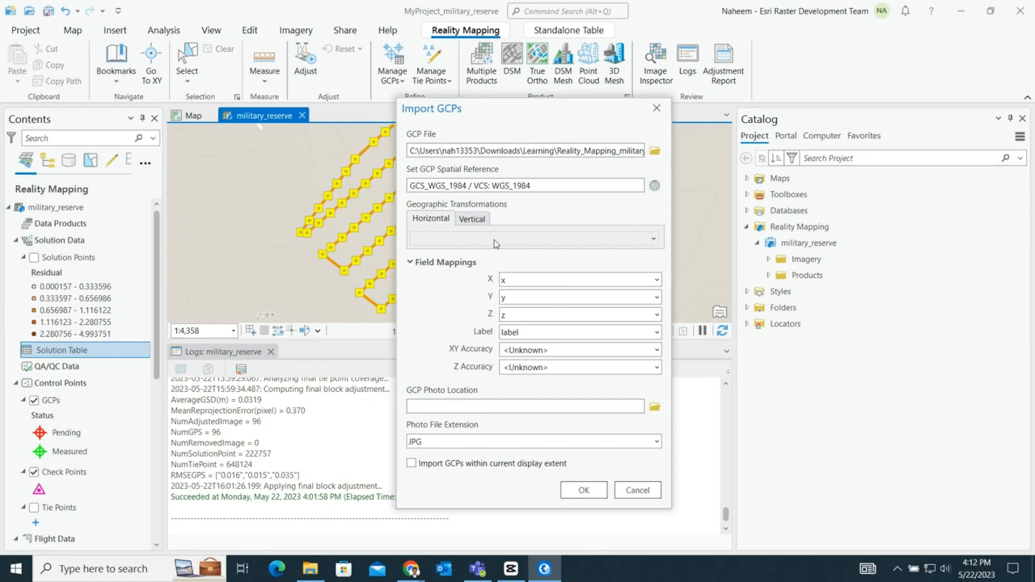
- Review the geographic transformations and the X field mapping, and import the GCPs with the x, y, z and label fields
{"action": "left_click", "coordinate": [472, 219]}
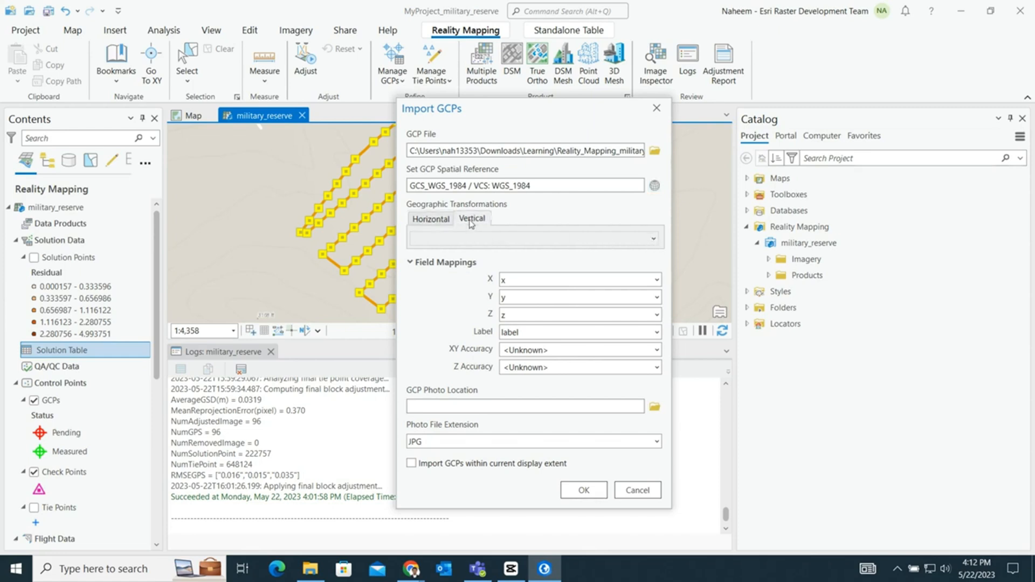
{"action": "left_click", "coordinate": [434, 219]}
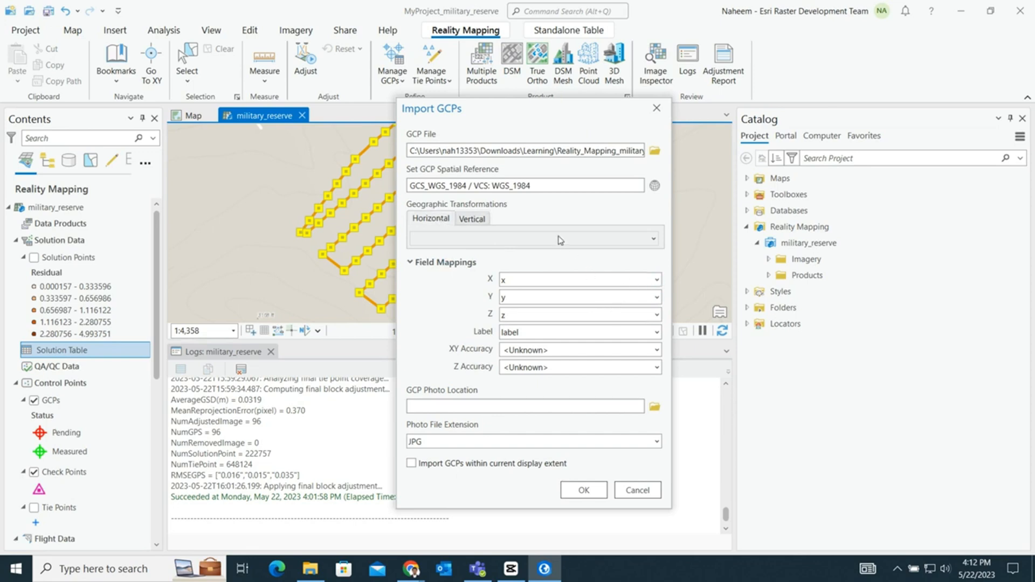
{"action": "left_click", "coordinate": [658, 281]}
{"action": "left_click", "coordinate": [658, 281]}
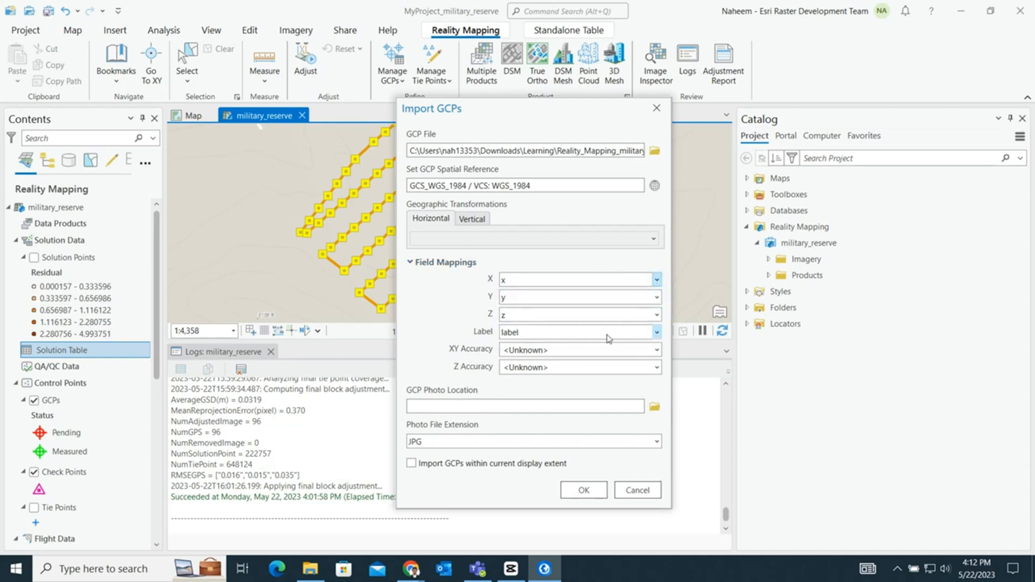
{"action": "left_click", "coordinate": [593, 494]}
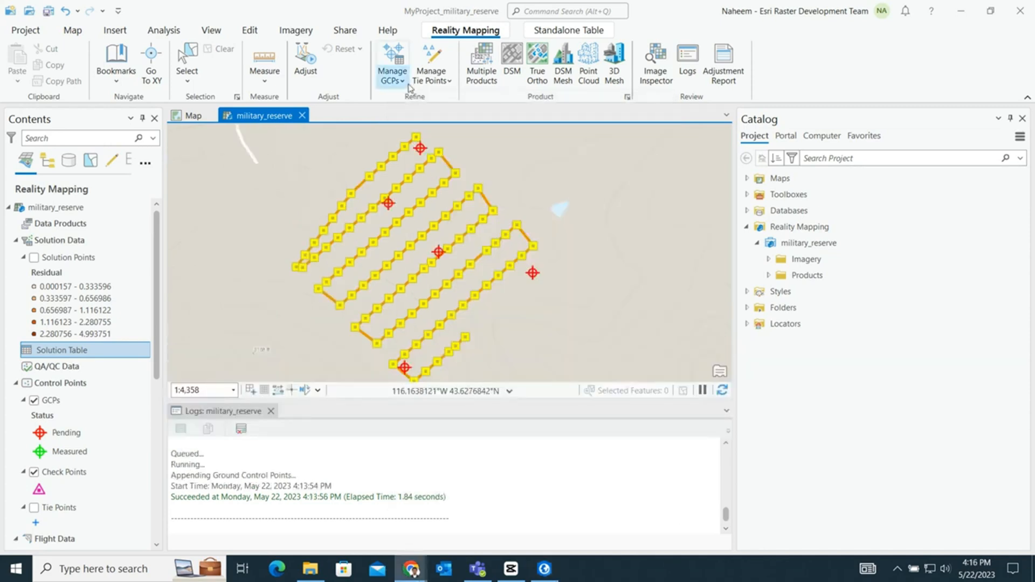
- Open the GCP Manager with the first GCP selected, and enlarge the manager and its image viewer
{"action": "left_click", "coordinate": [403, 81]}
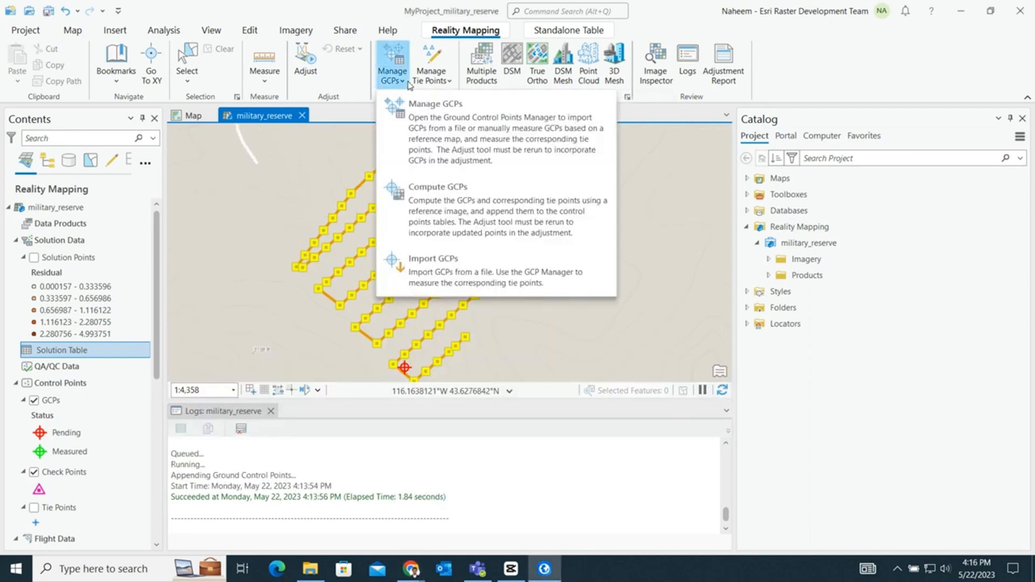
{"action": "left_click", "coordinate": [434, 142]}
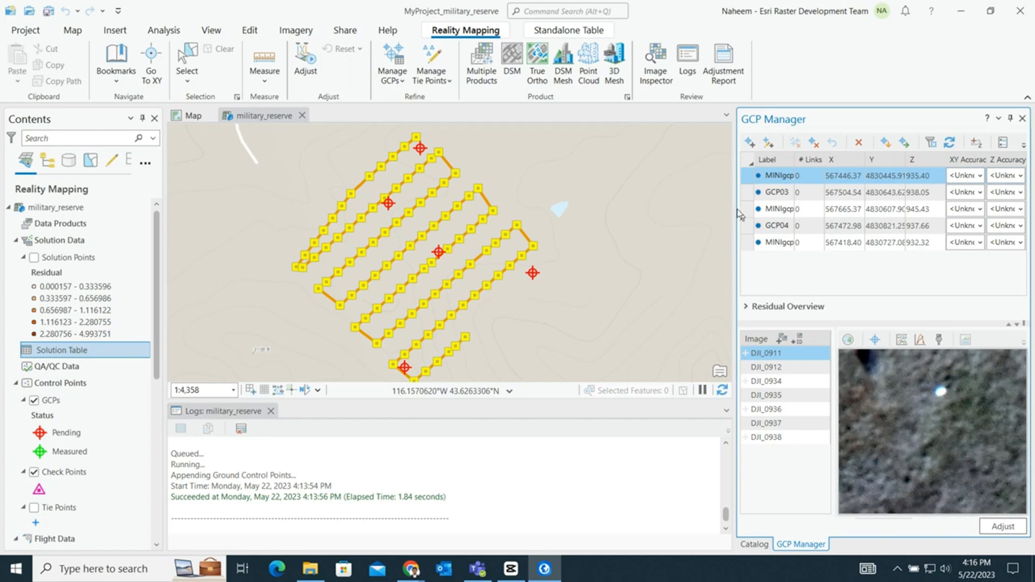
{"action": "left_click_drag", "start_coordinate": [734, 212], "coordinate": [709, 212]}
{"action": "left_click", "coordinate": [764, 178]}
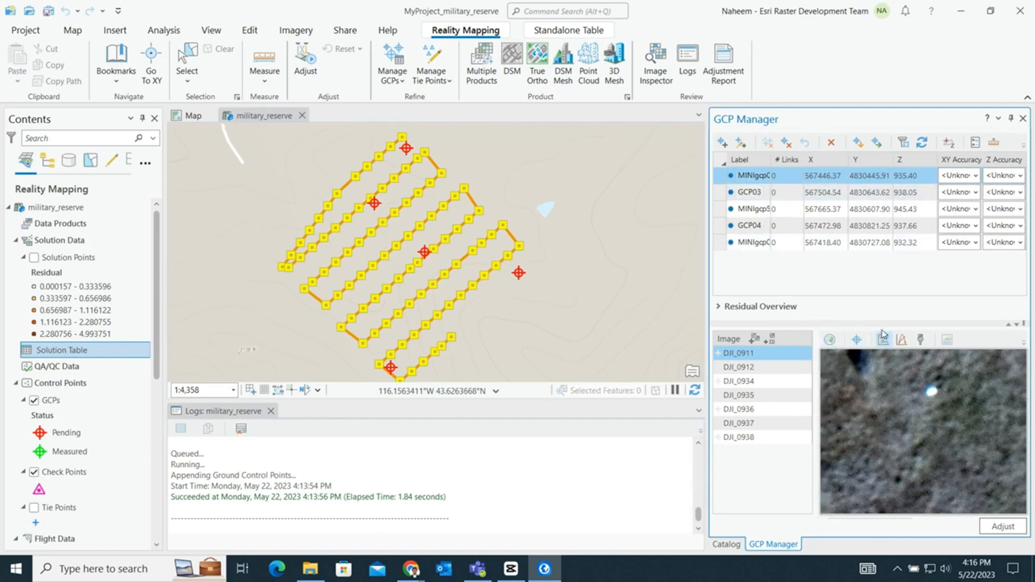
{"action": "left_click_drag", "start_coordinate": [884, 322], "coordinate": [868, 268]}
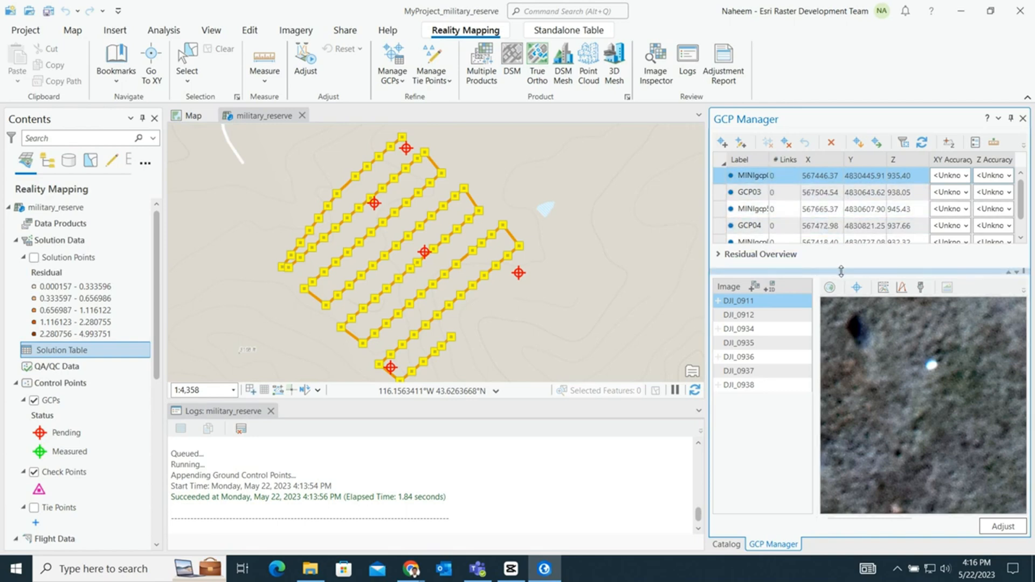
- Measure the first GCP on its white target in image DJI_0911, using dynamic range adjustment to bring out the target
{"action": "left_click_drag", "start_coordinate": [840, 272], "coordinate": [842, 304]}
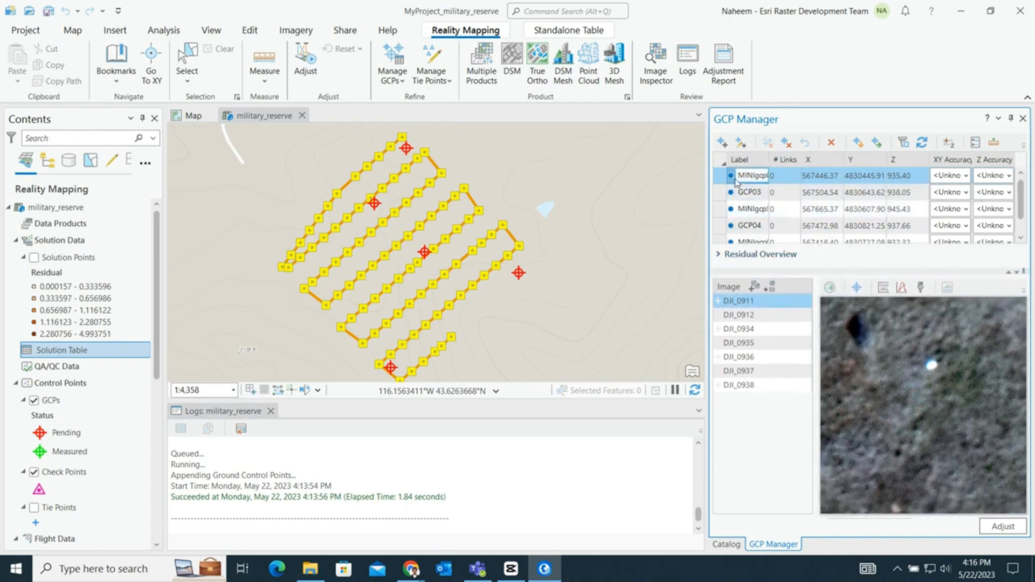
{"action": "left_click", "coordinate": [722, 143]}
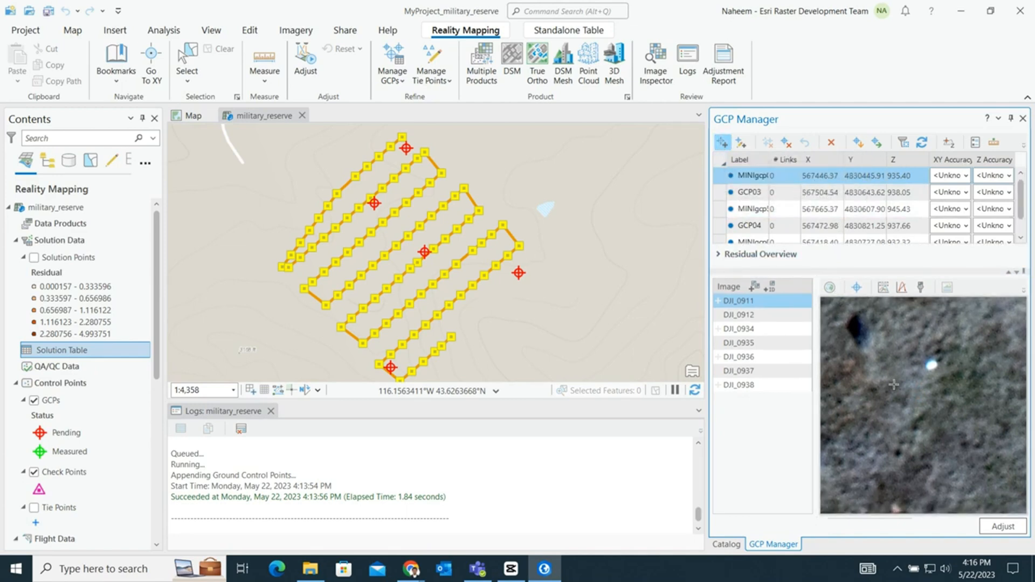
{"action": "left_click_drag", "start_coordinate": [898, 370], "coordinate": [854, 409]}
{"action": "scroll", "coordinate": [888, 399], "scroll_direction": "down", "scroll_amount": 3}
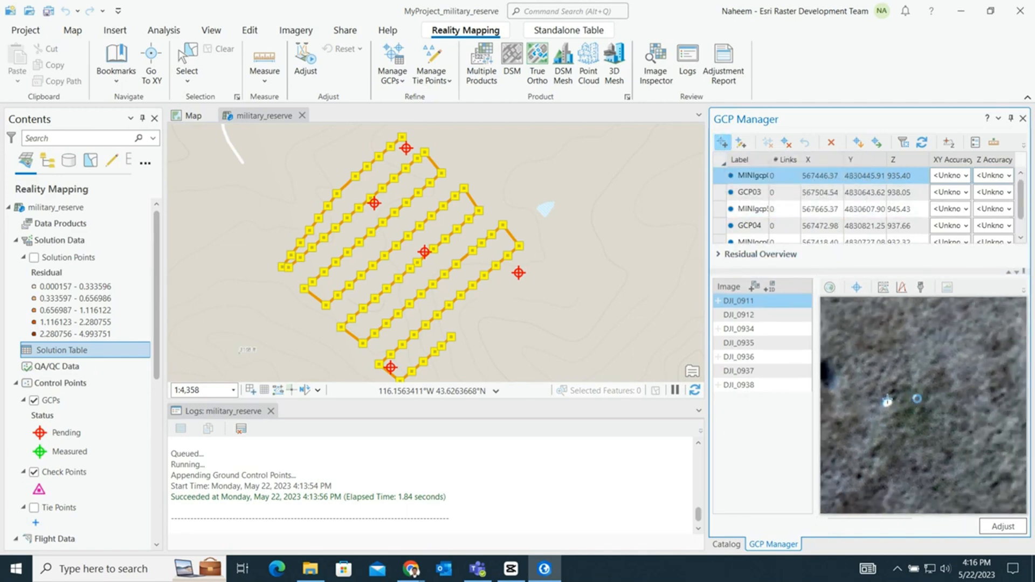
{"action": "scroll", "coordinate": [887, 400], "scroll_direction": "up", "scroll_amount": 5}
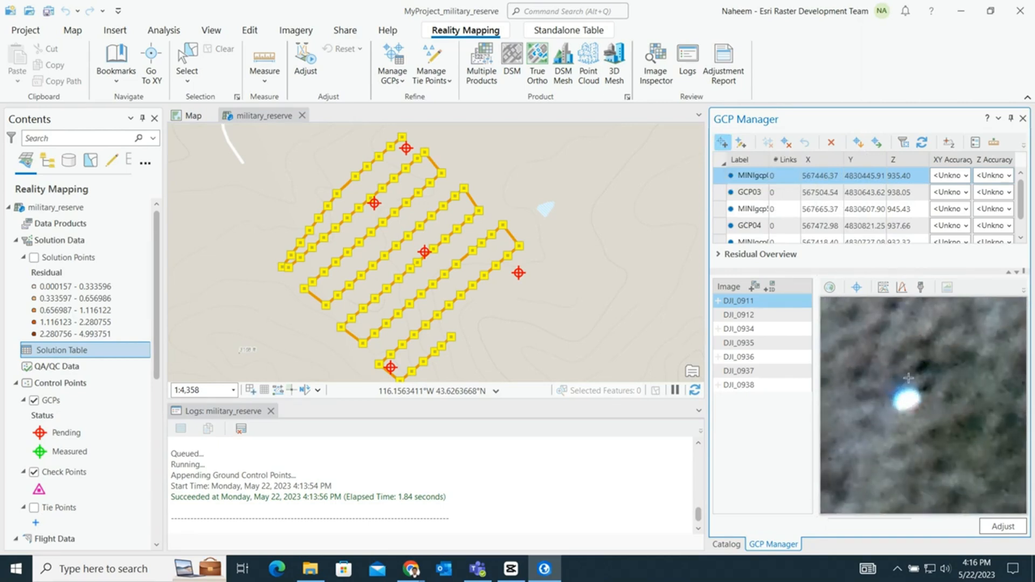
{"action": "left_click", "coordinate": [883, 287]}
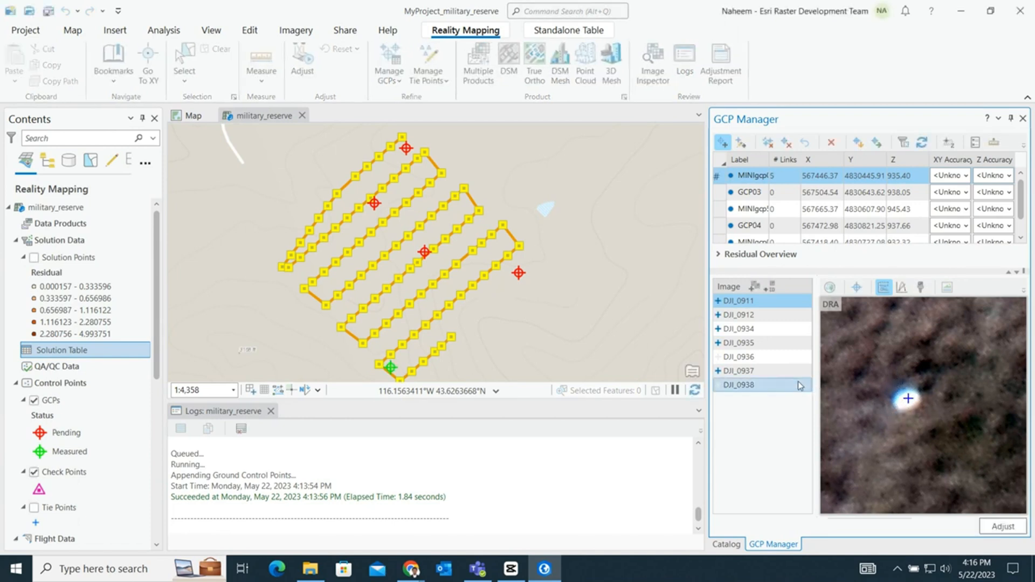
- Check the first GCP's tie points in images DJI_0912, DJI_0934 and DJI_0935, and add its missing tie point on the target in DJI_0936
{"action": "left_click", "coordinate": [747, 316]}
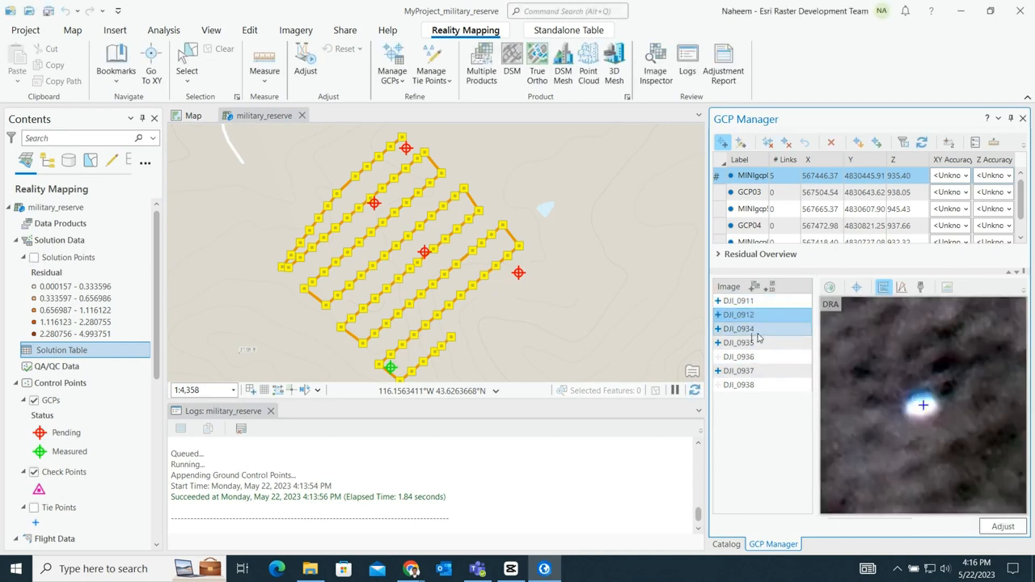
{"action": "left_click", "coordinate": [767, 329]}
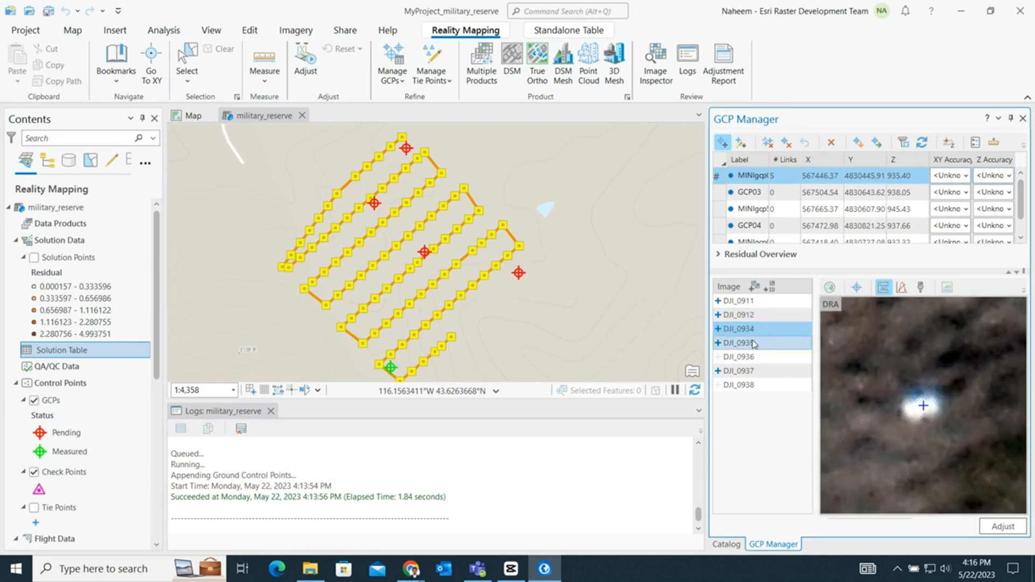
{"action": "left_click", "coordinate": [754, 344]}
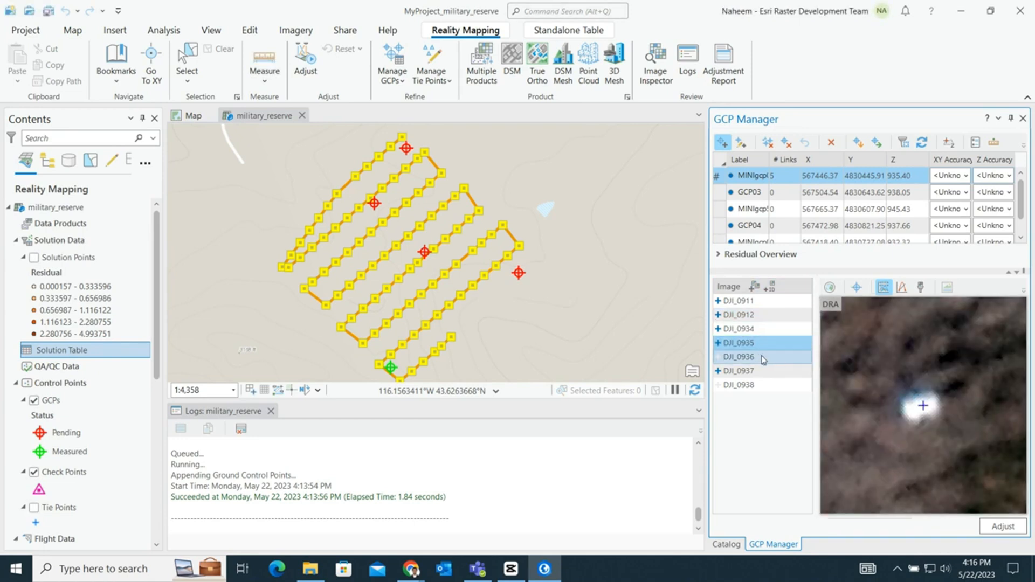
{"action": "left_click", "coordinate": [763, 358]}
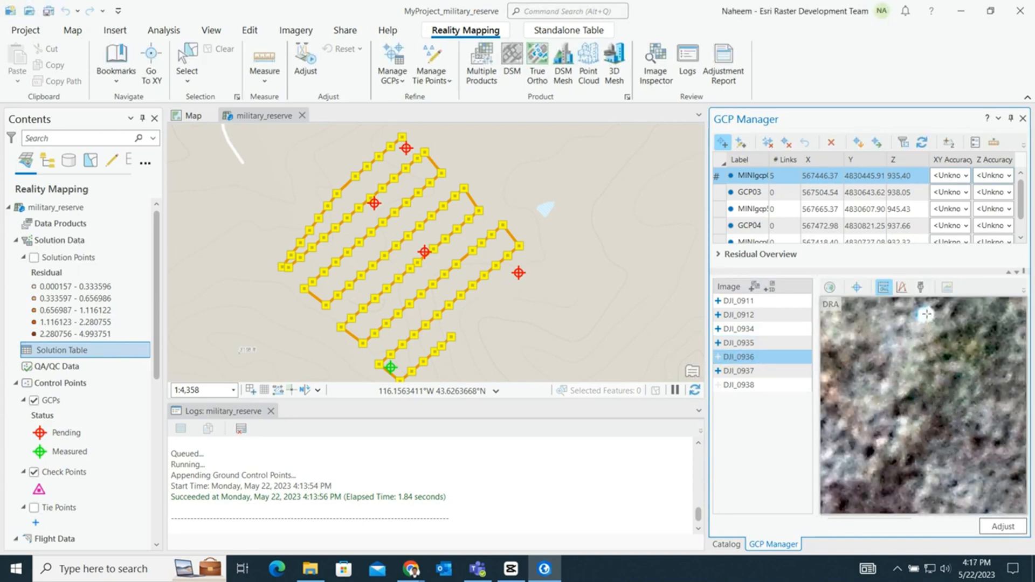
{"action": "left_click_drag", "start_coordinate": [925, 339], "coordinate": [911, 390]}
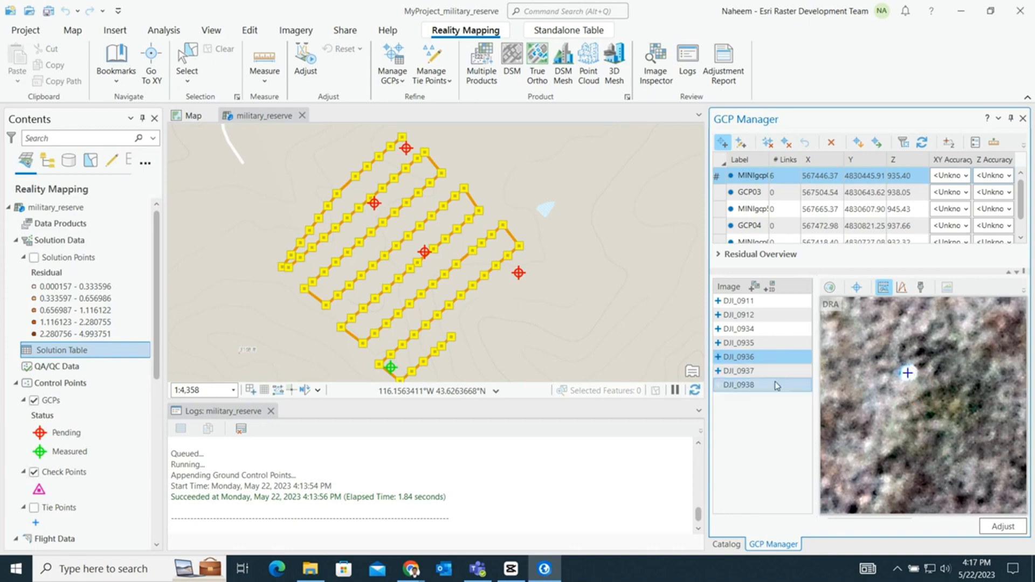
- Measure GCP03 on its white target in image DJI_0890 with dynamic range adjustment on
{"action": "left_click", "coordinate": [721, 193]}
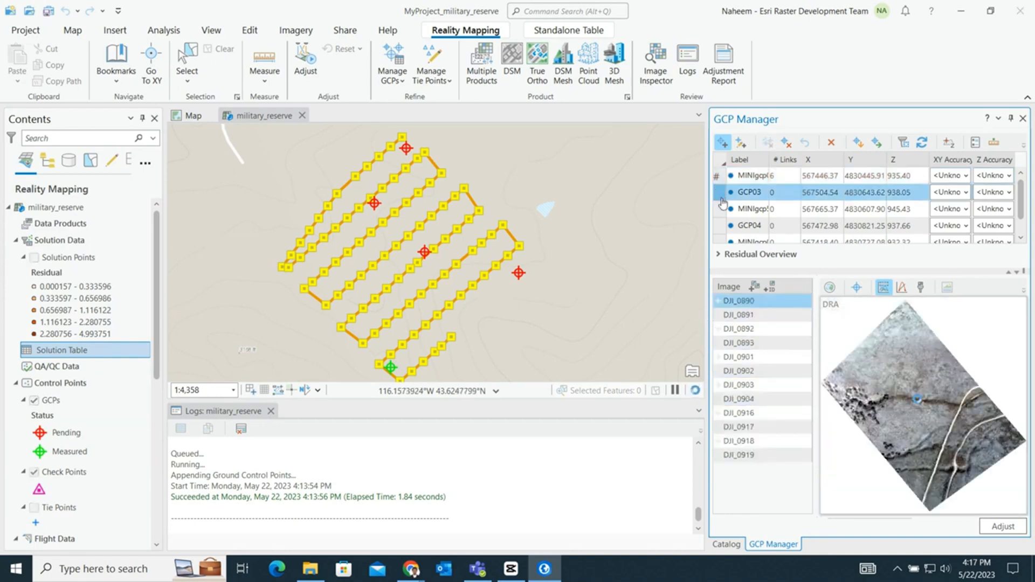
{"action": "scroll", "coordinate": [947, 334], "scroll_direction": "up", "scroll_amount": 10}
{"action": "left_click", "coordinate": [883, 288]}
{"action": "left_click", "coordinate": [884, 287]}
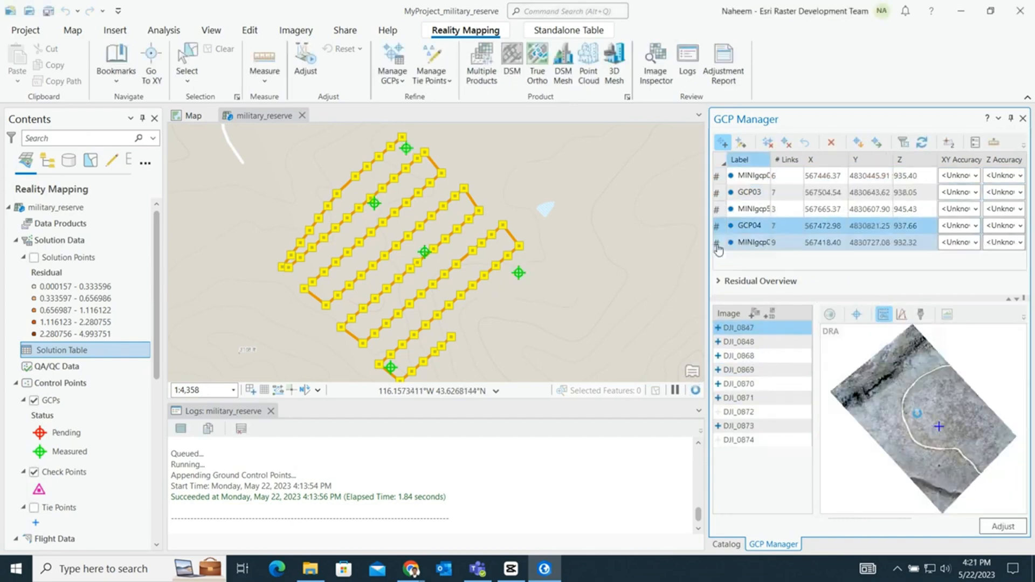
- Change the last GCP in the list to a check point
{"action": "left_click", "coordinate": [717, 245]}
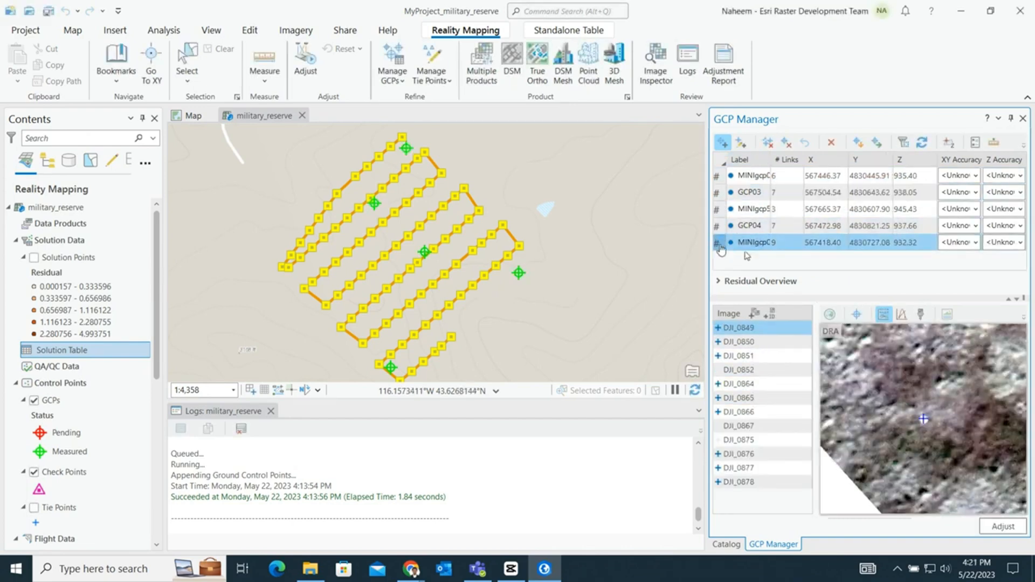
{"action": "right_click", "coordinate": [718, 247]}
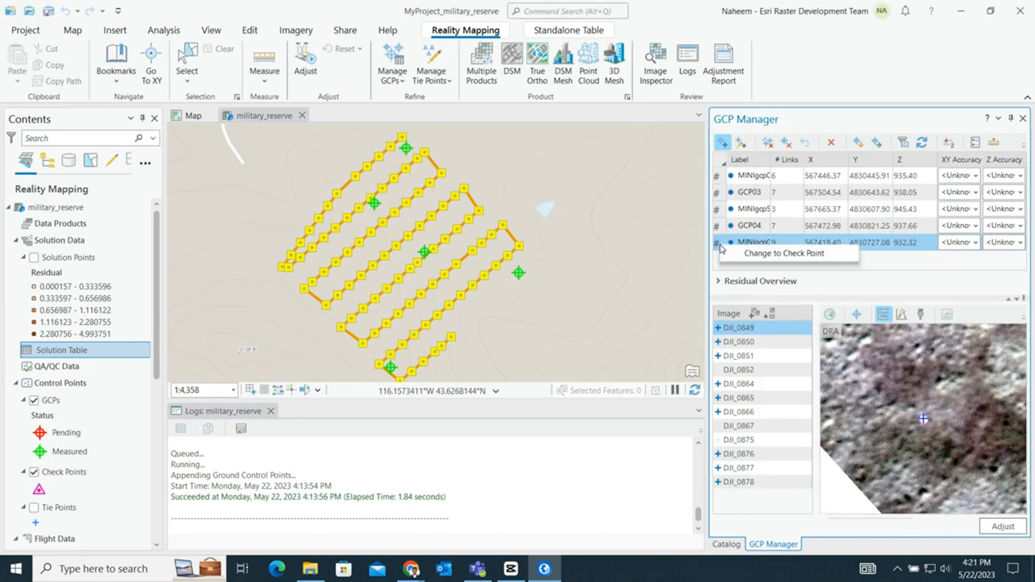
{"action": "left_click", "coordinate": [775, 256]}
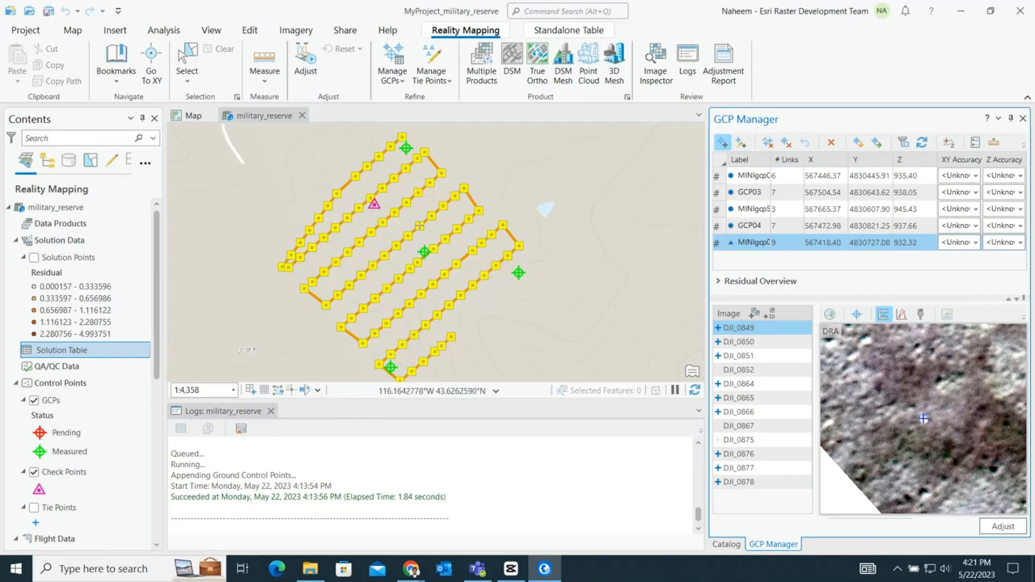
- Run the block adjustment with the measured GCPs and the check point
{"action": "left_click", "coordinate": [718, 244]}
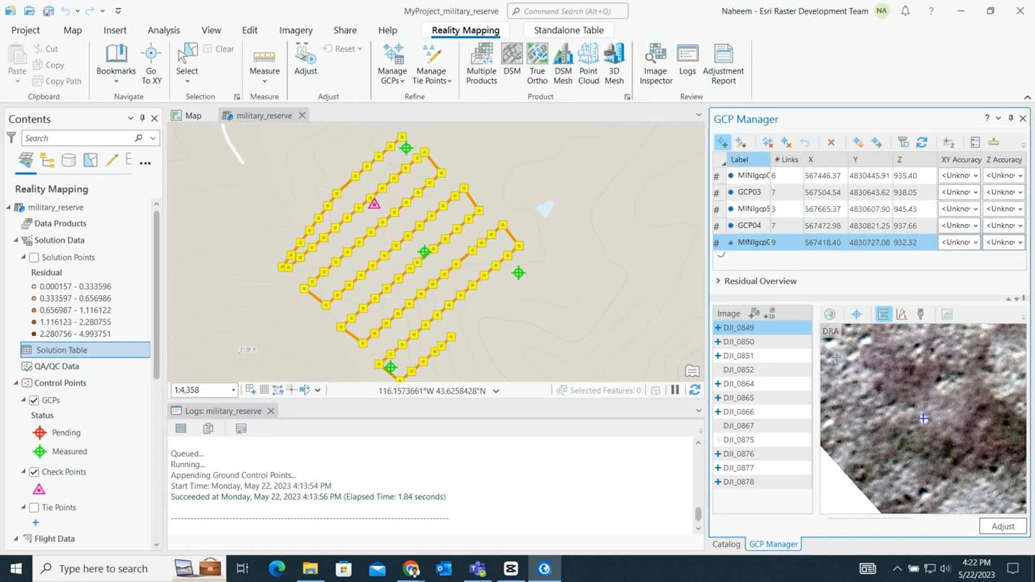
{"action": "left_click", "coordinate": [995, 527]}
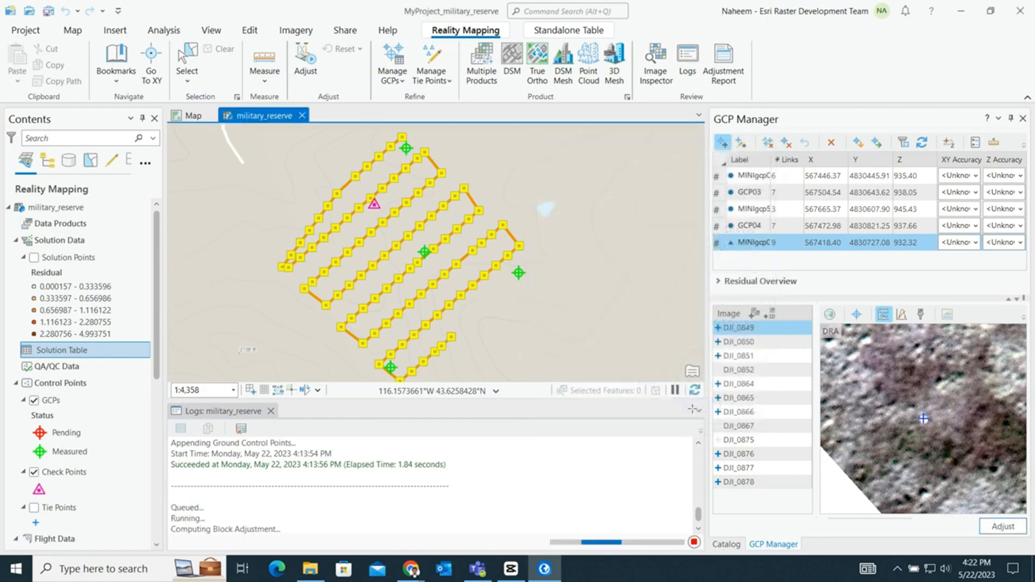
{"action": "left_click", "coordinate": [692, 411]}
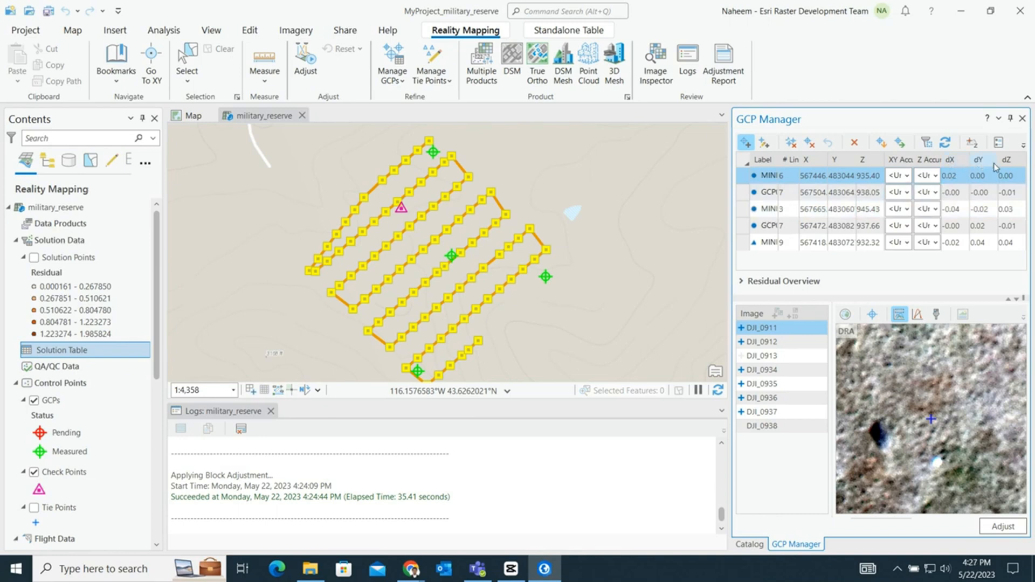
- Review the control point residuals and the Residual Overview, and read the adjustment report through its Ground Control Points Summary before closing it
{"action": "left_click", "coordinate": [1004, 178]}
{"action": "left_click", "coordinate": [742, 281]}
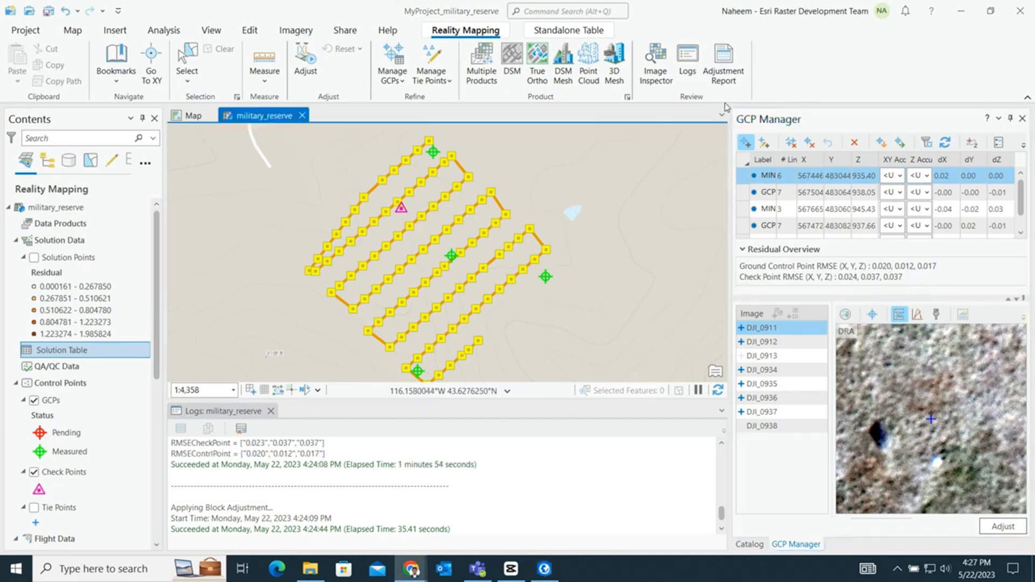
{"action": "left_click", "coordinate": [724, 64]}
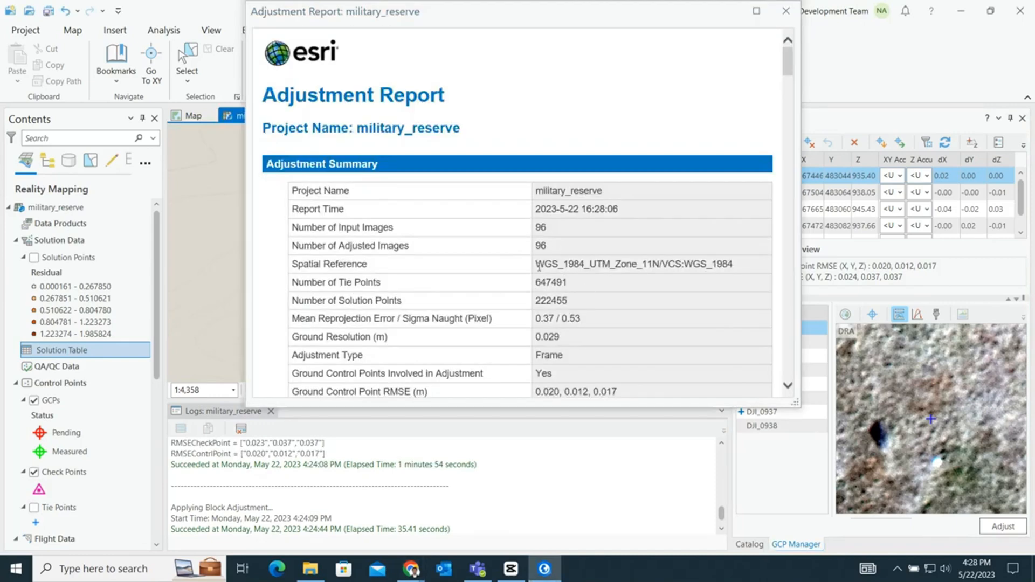
{"action": "scroll", "coordinate": [539, 267], "scroll_direction": "down", "scroll_amount": 15}
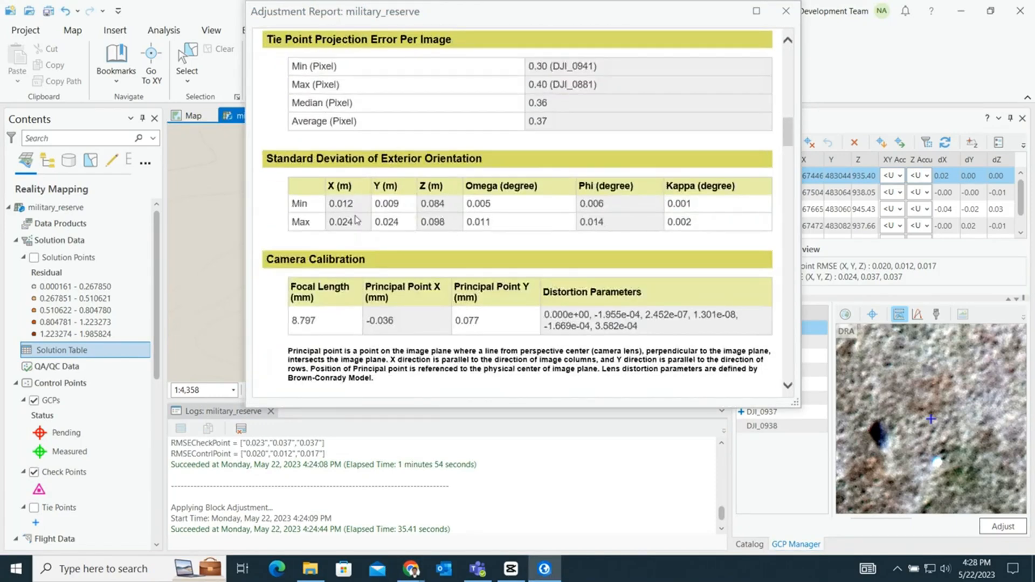
{"action": "scroll", "coordinate": [442, 318], "scroll_direction": "down", "scroll_amount": 20}
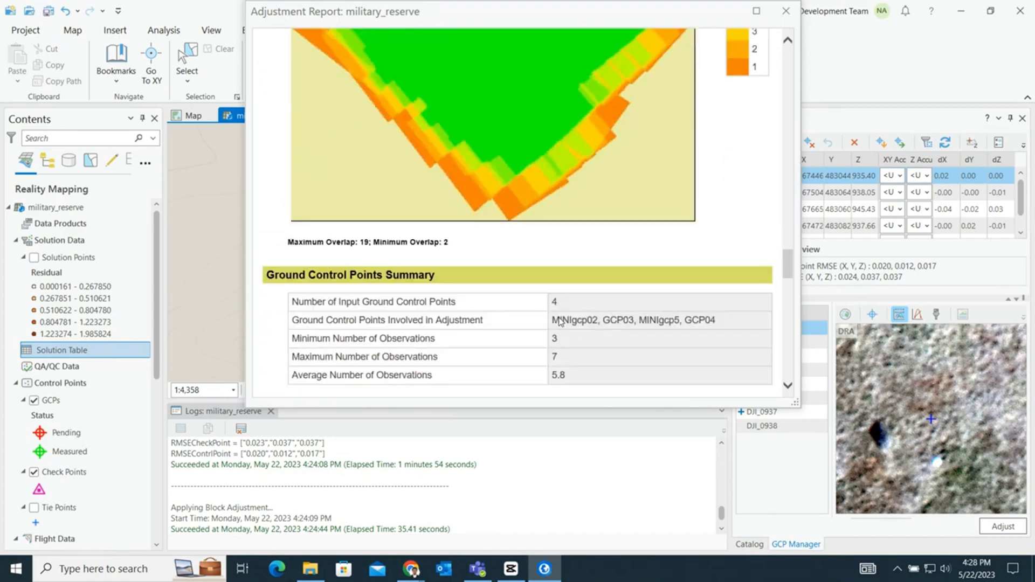
{"action": "scroll", "coordinate": [577, 310], "scroll_direction": "down", "scroll_amount": 10}
{"action": "left_click", "coordinate": [786, 10]}
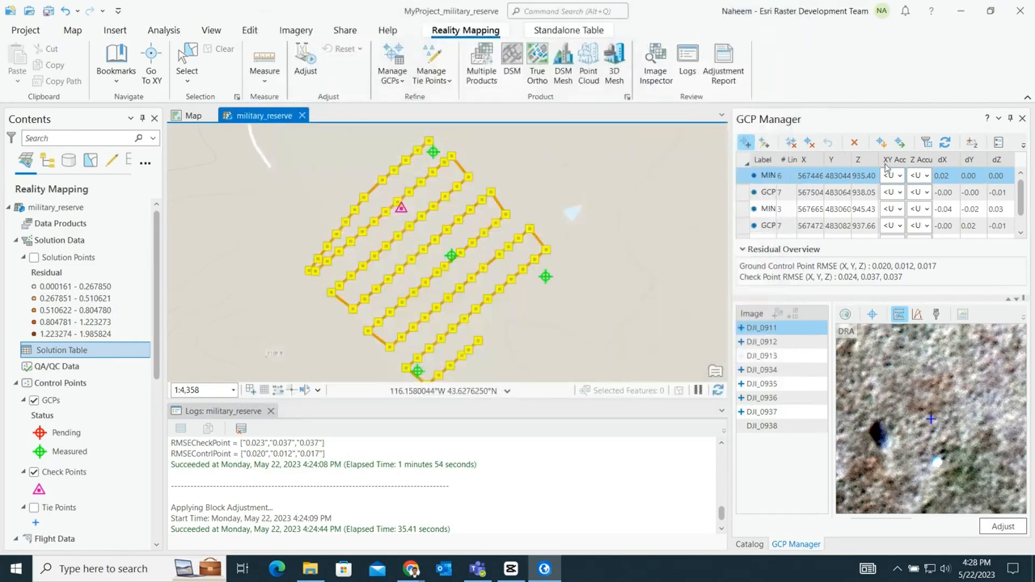